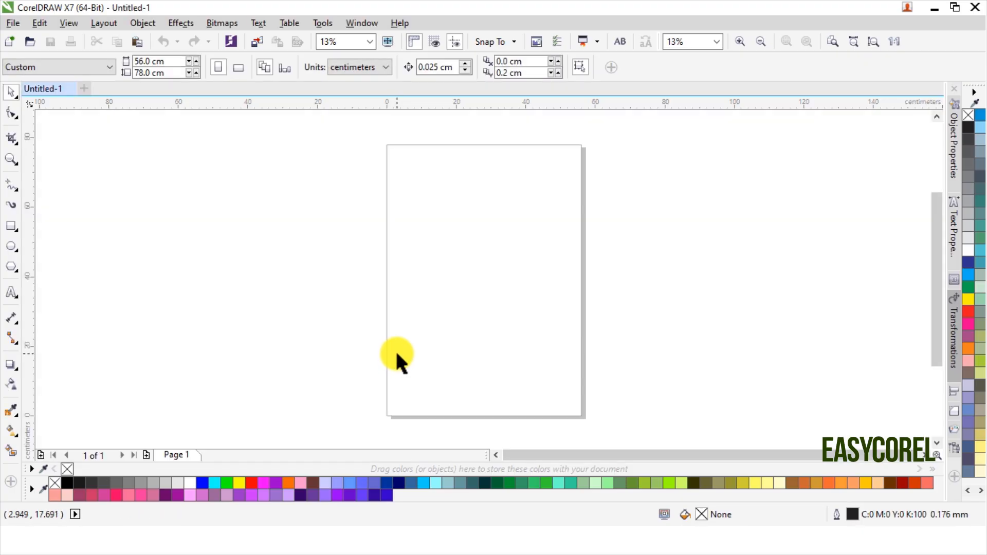
Draw a 4 by 4 graph paper grid about 22.9 cm square in the upper half of the page and deselect it.
left_click(15, 271)
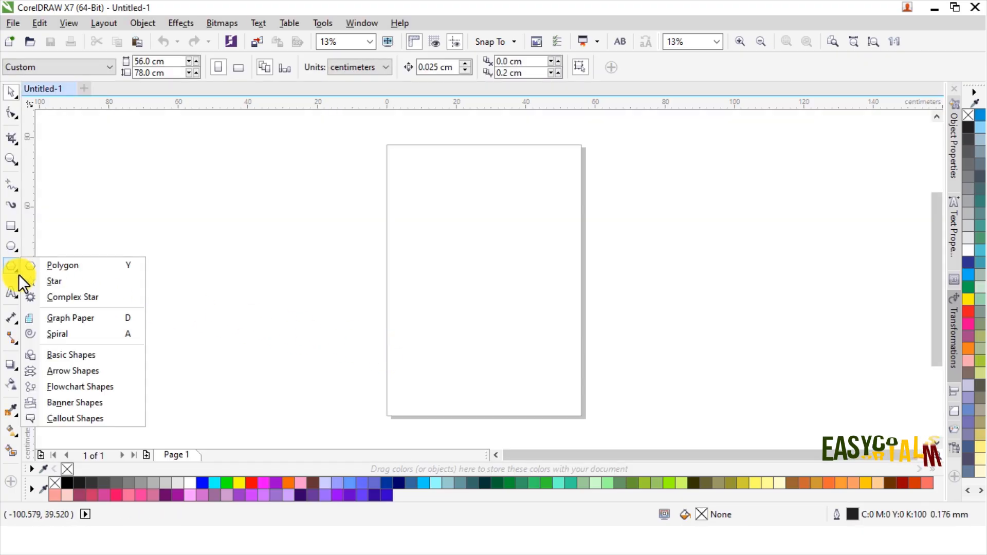
left_click(37, 318)
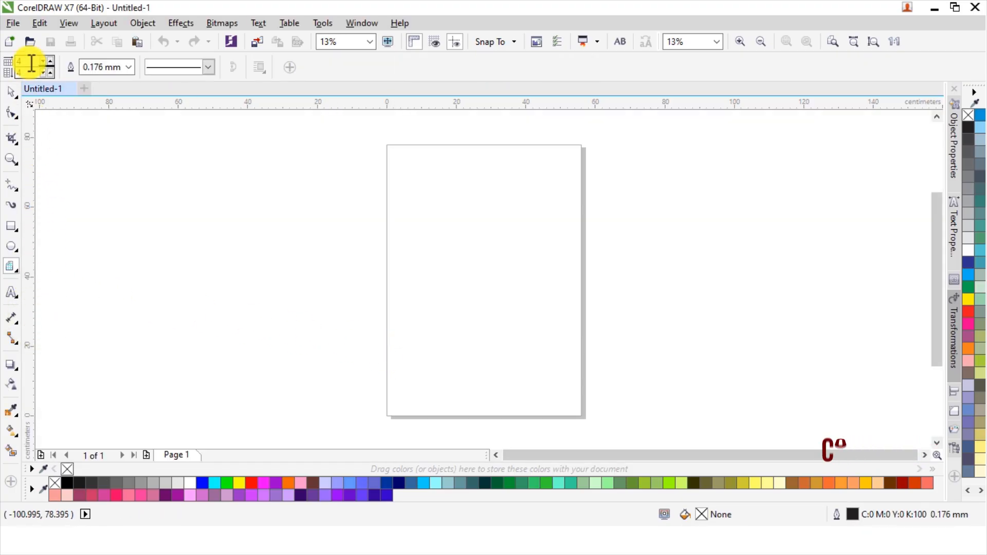
left_click_drag(450, 181, 530, 257)
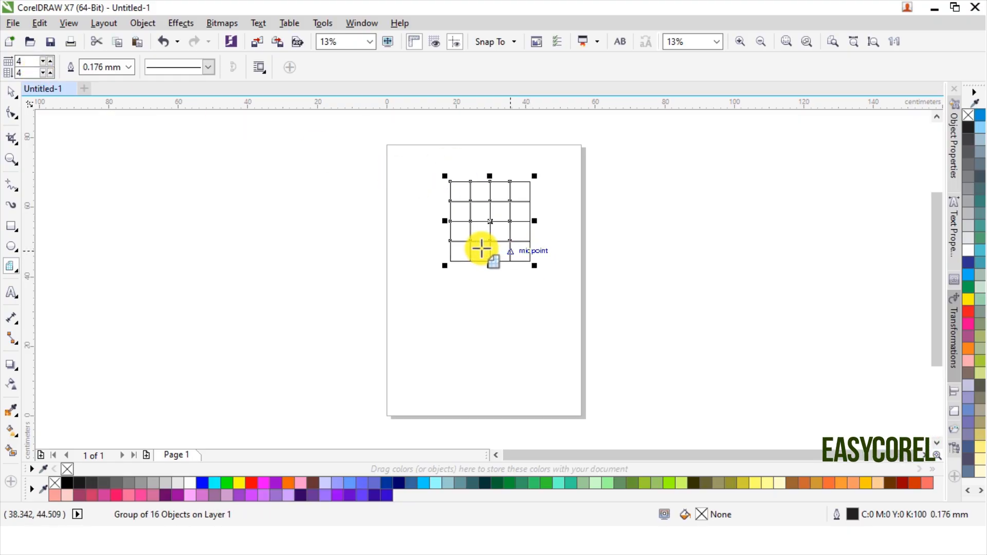
left_click(11, 92)
left_click(569, 212)
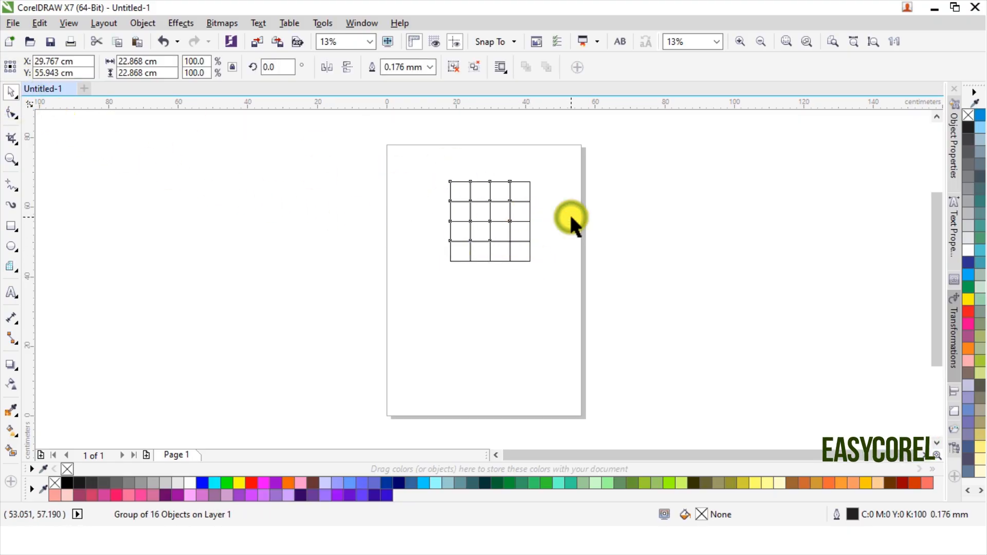
Set the default outline colour to RGB 226, 110, 99 with nothing selected.
double_click(853, 514)
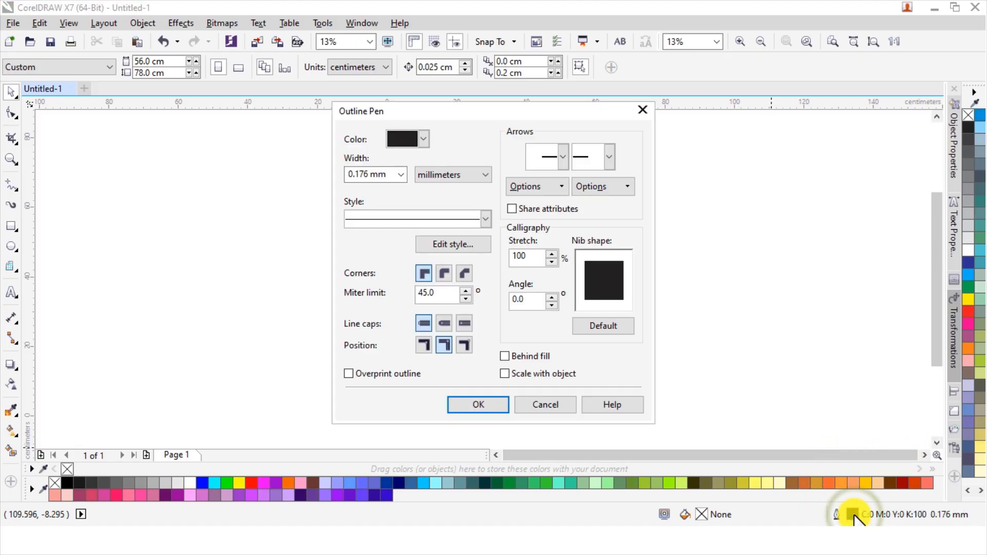
left_click(401, 139)
left_click(425, 250)
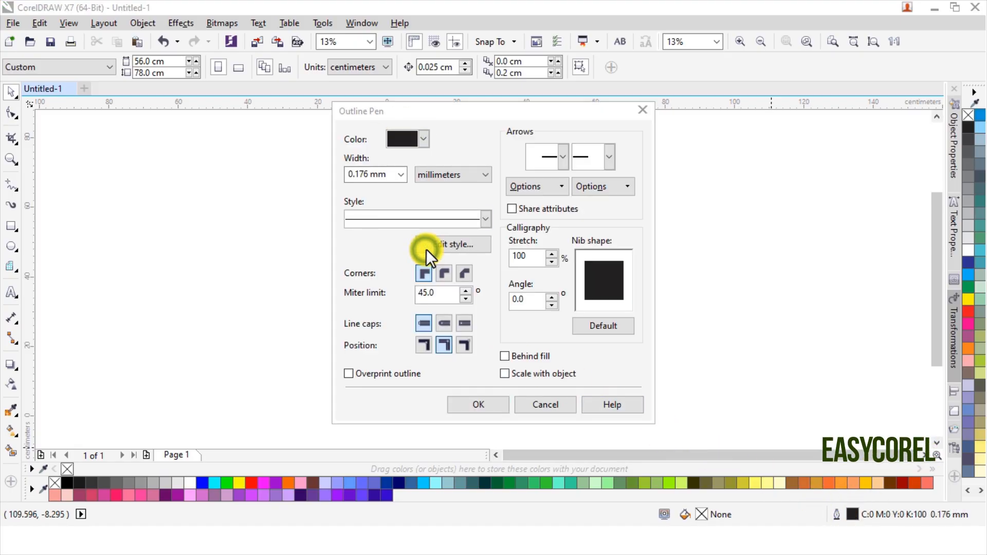
left_click(455, 156)
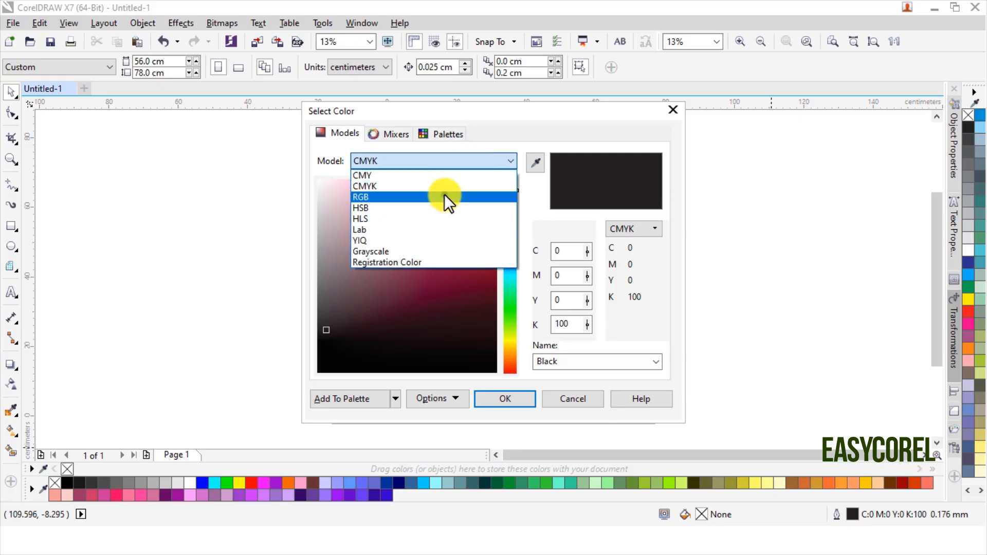
left_click(444, 196)
double_click(565, 252)
type("22")
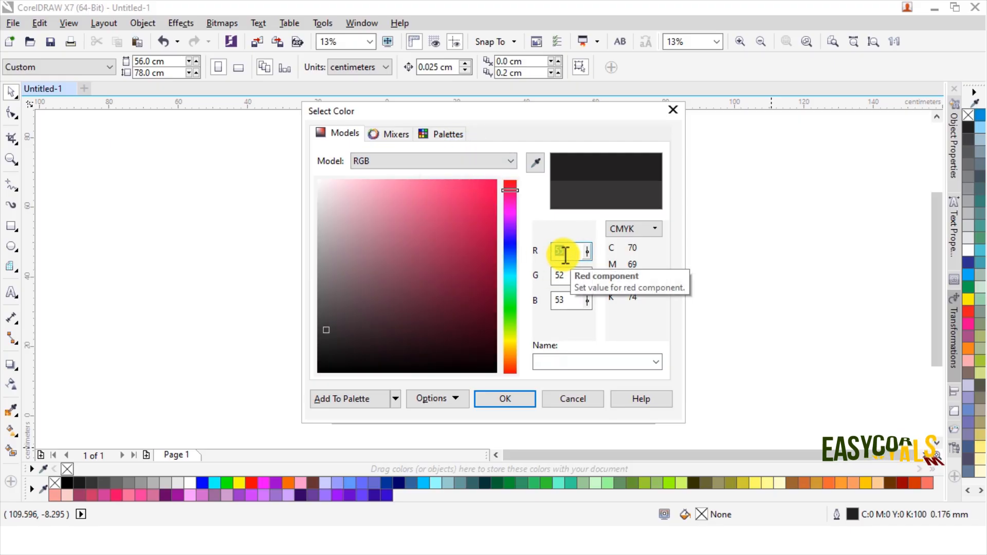
key("Tab")
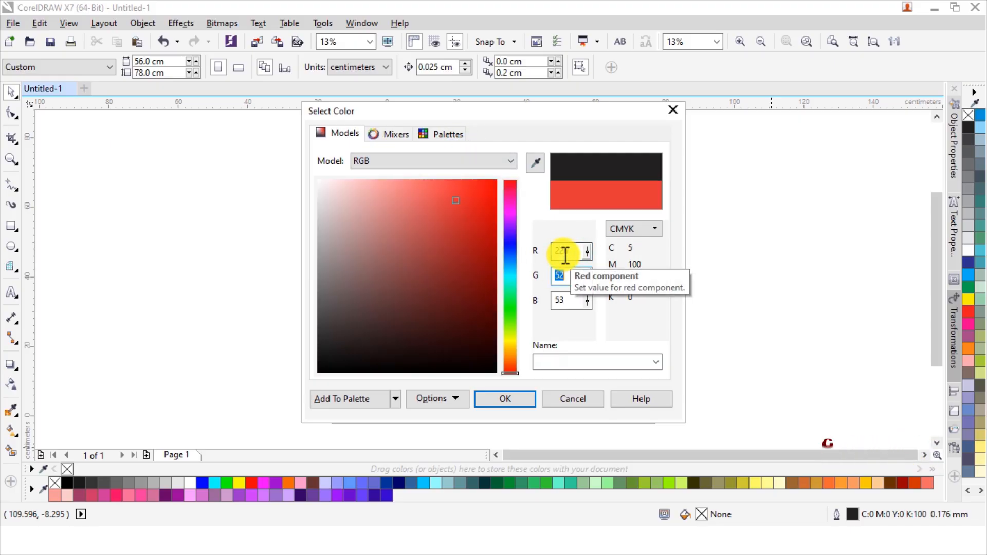
type("110")
key("Tab")
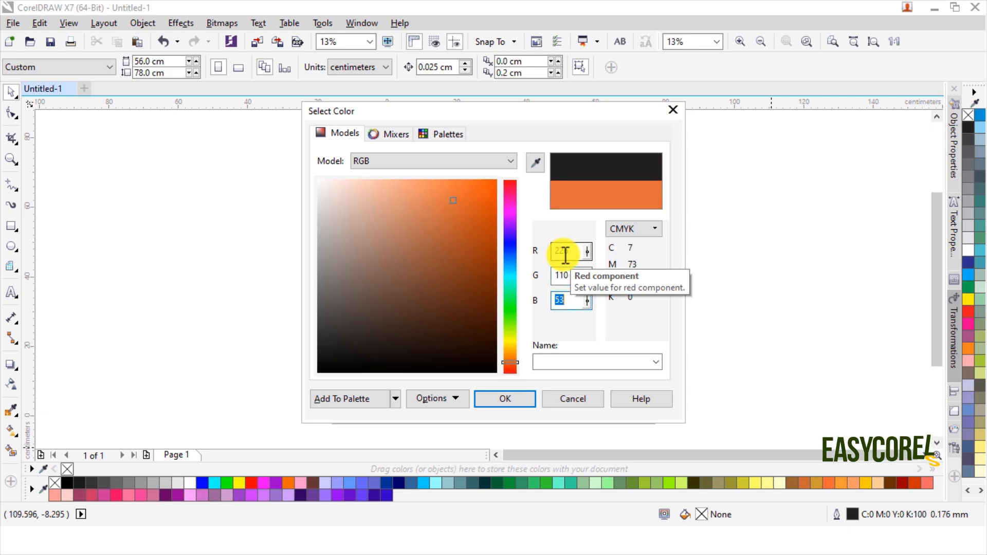
type("99")
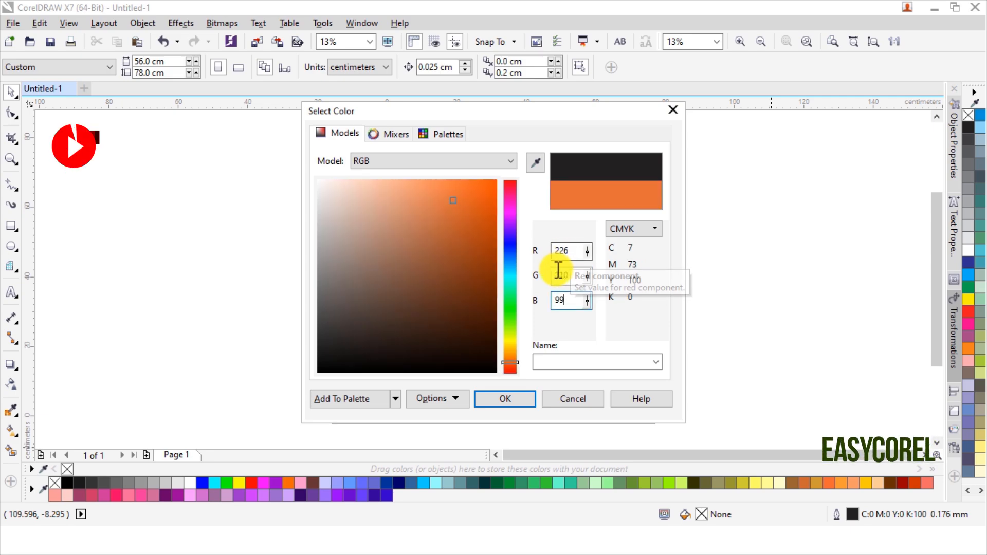
left_click(561, 275)
left_click(519, 399)
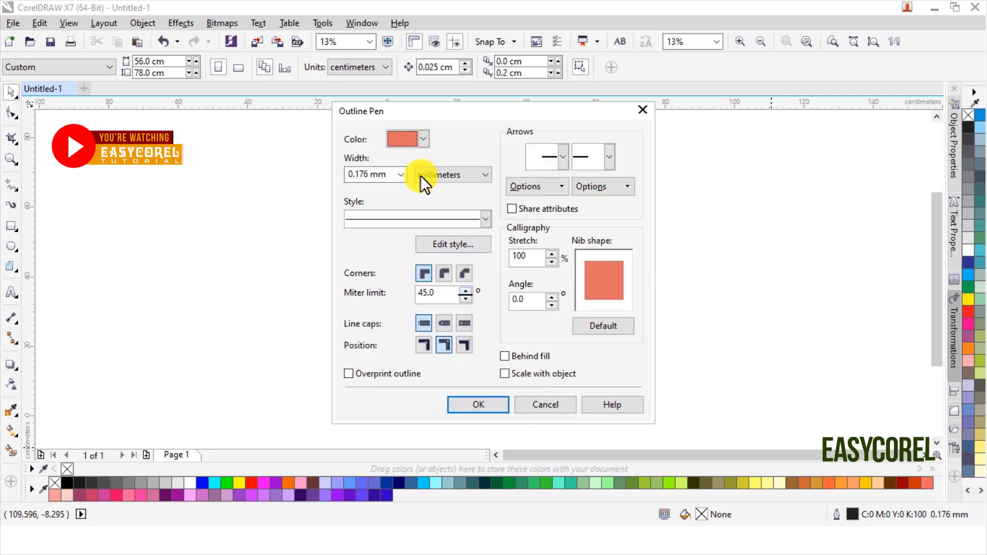
Set the default outline width to 4.0 mm and apply the outline settings.
left_click(402, 171)
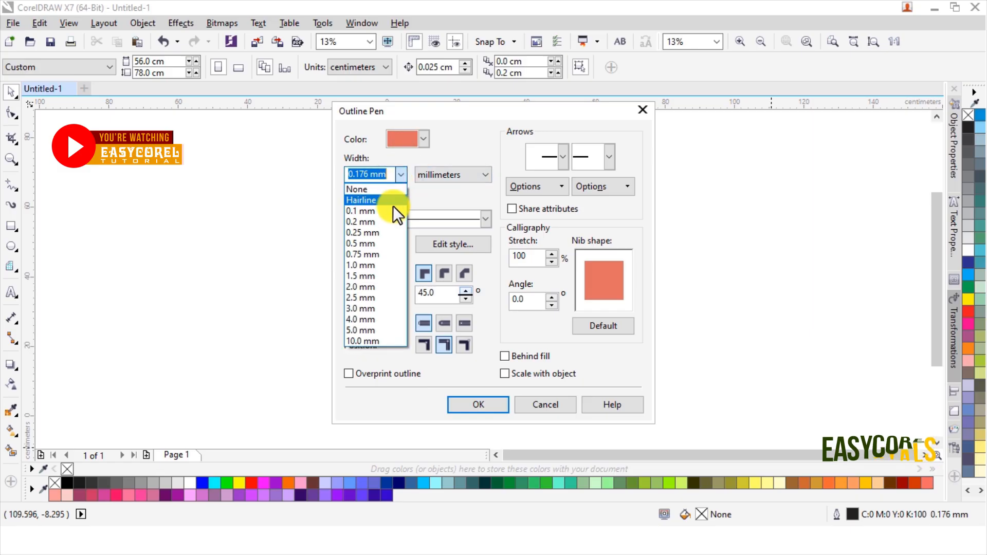
left_click(373, 319)
left_click(478, 400)
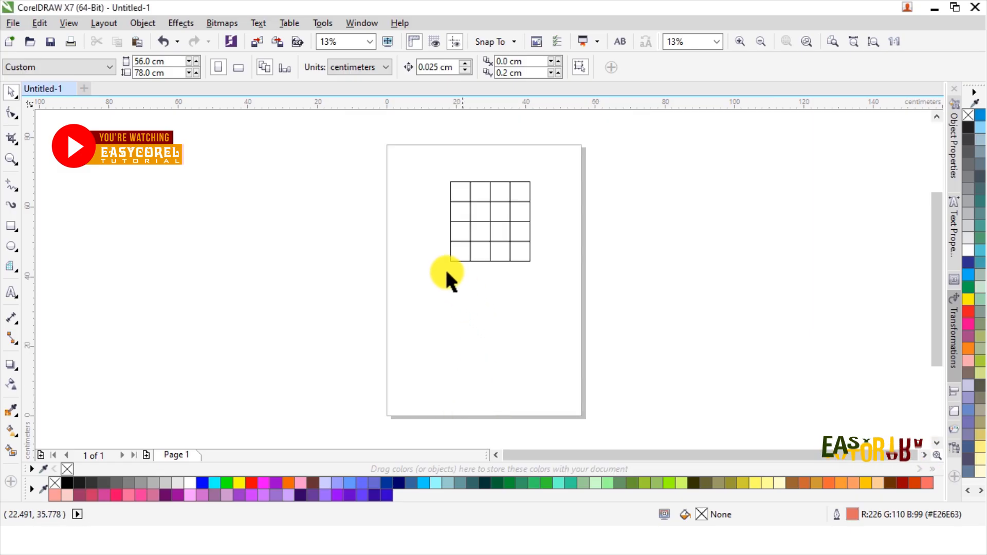
With the Pen tool, draw an open zigzag about 11.4 cm wide and high through the grid nodes of the upper-right quadrant.
left_click(17, 190)
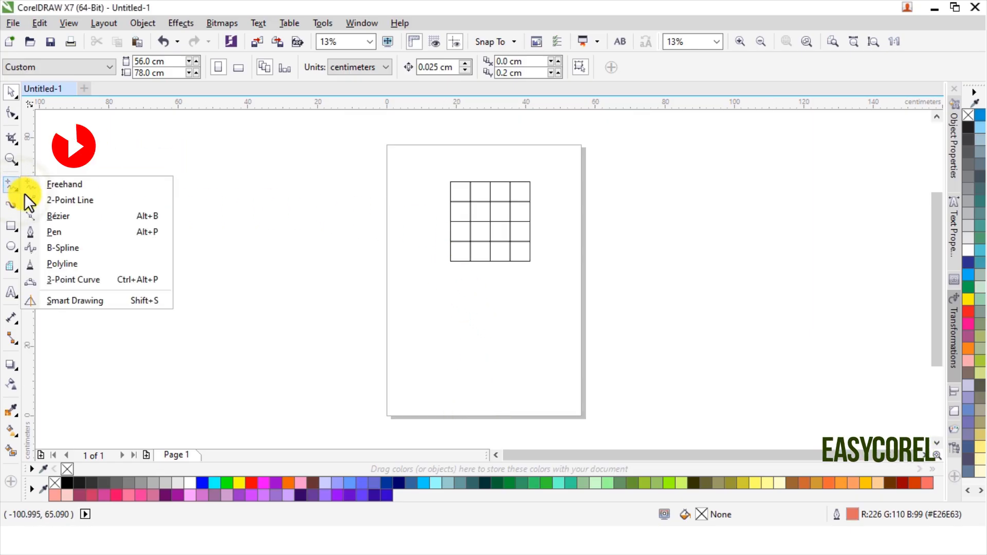
left_click(56, 231)
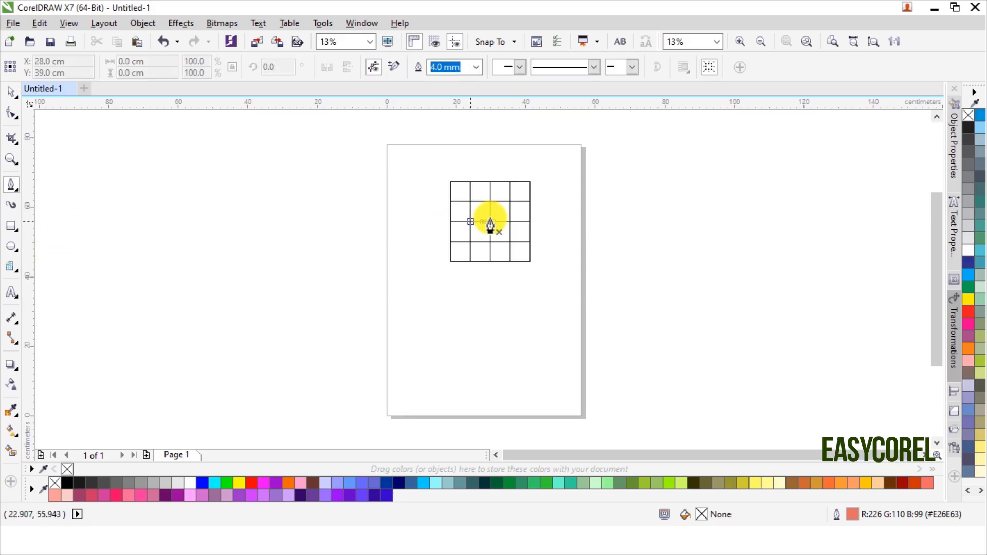
left_click(509, 182)
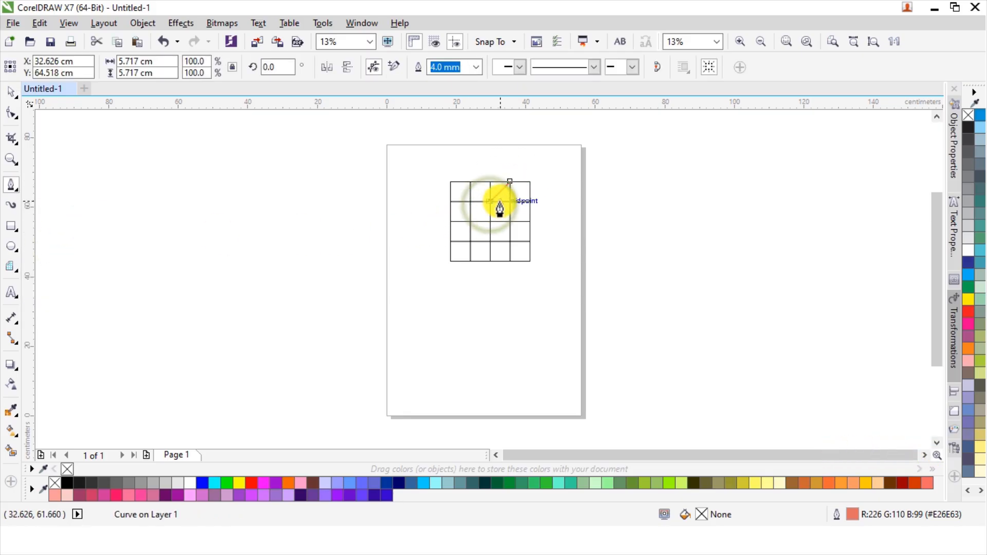
scroll(500, 208, "down", 1)
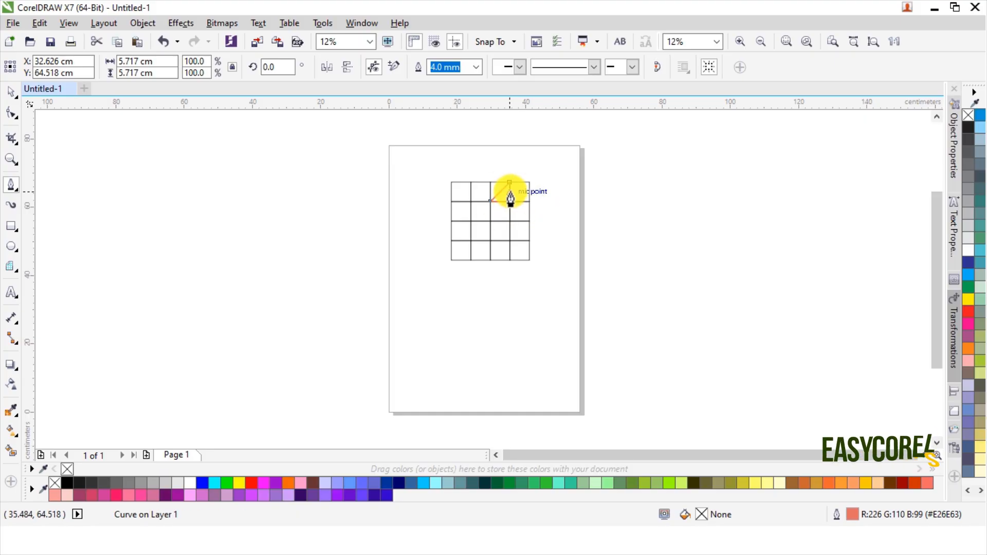
left_click(509, 201)
scroll(510, 193, "up", 4)
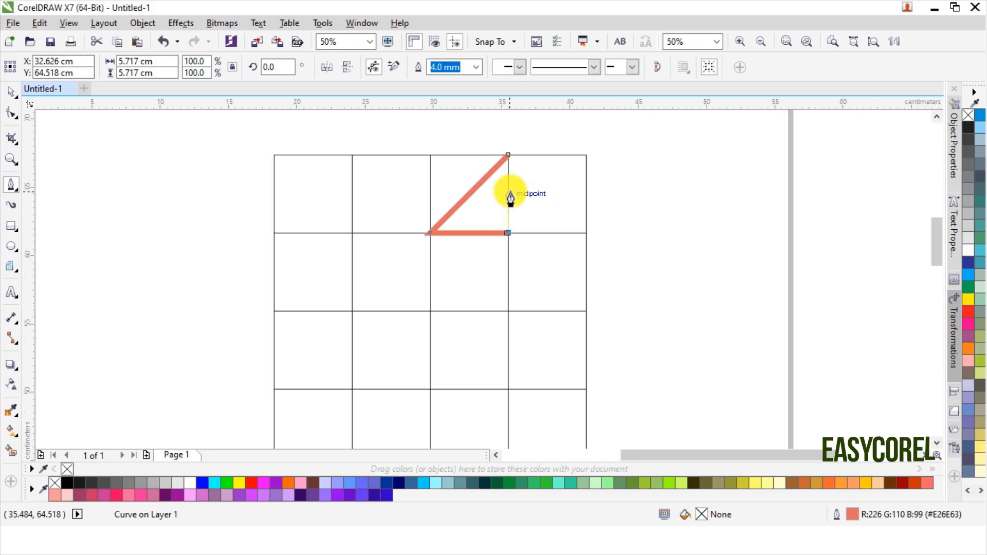
left_click(507, 311)
left_click(586, 233)
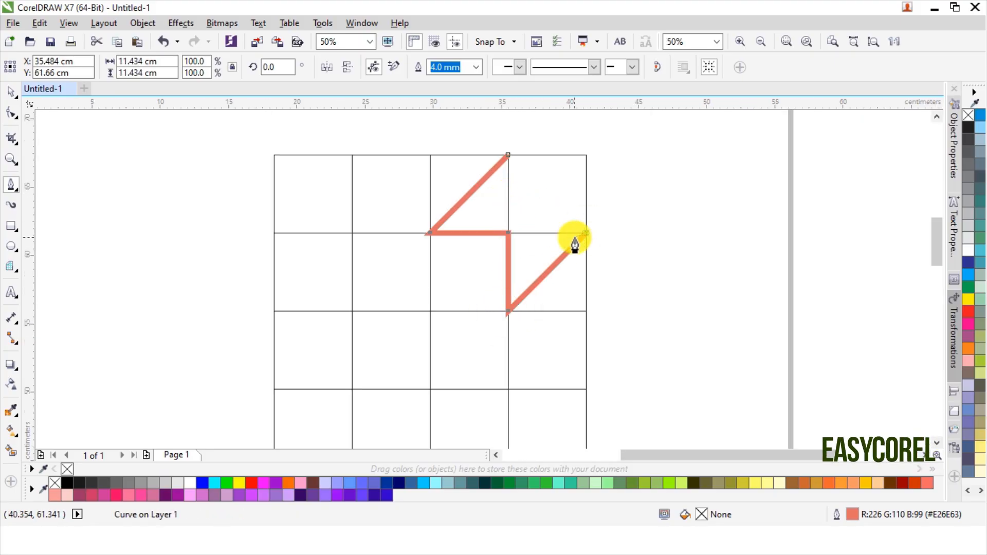
left_click(11, 92)
Draw a diagonal pen line from the zigzag's inner corner to the grid's top-right corner.
left_click(13, 185)
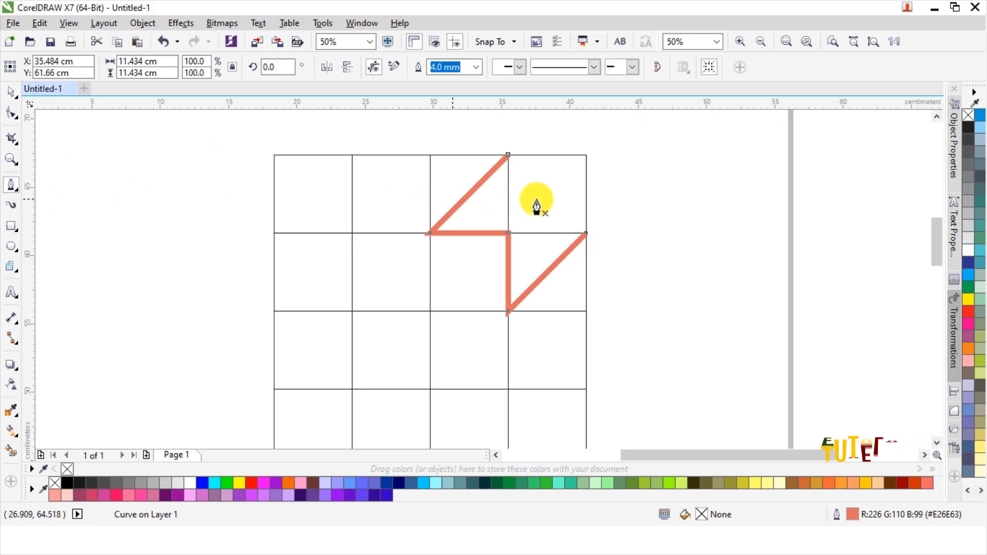
left_click(508, 234)
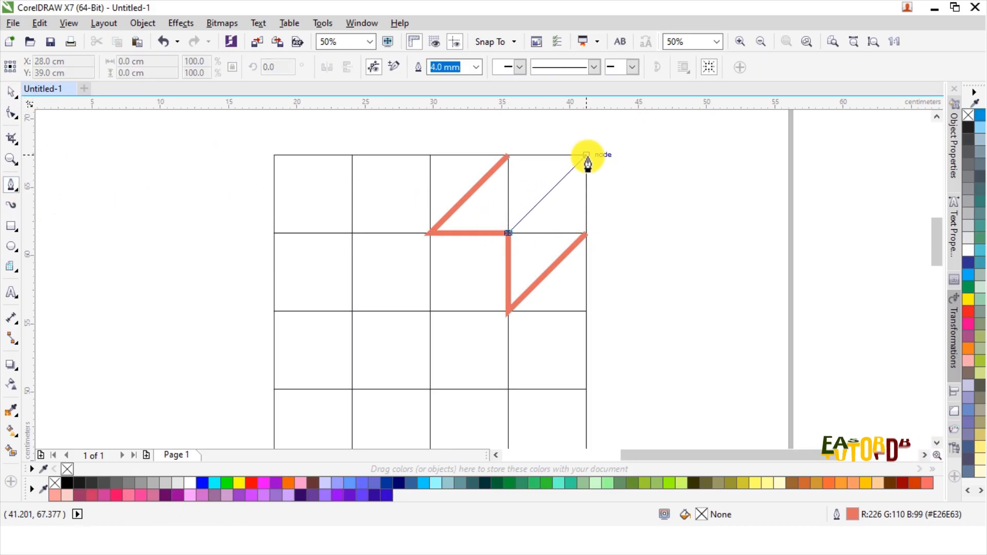
left_click(586, 154)
left_click(11, 92)
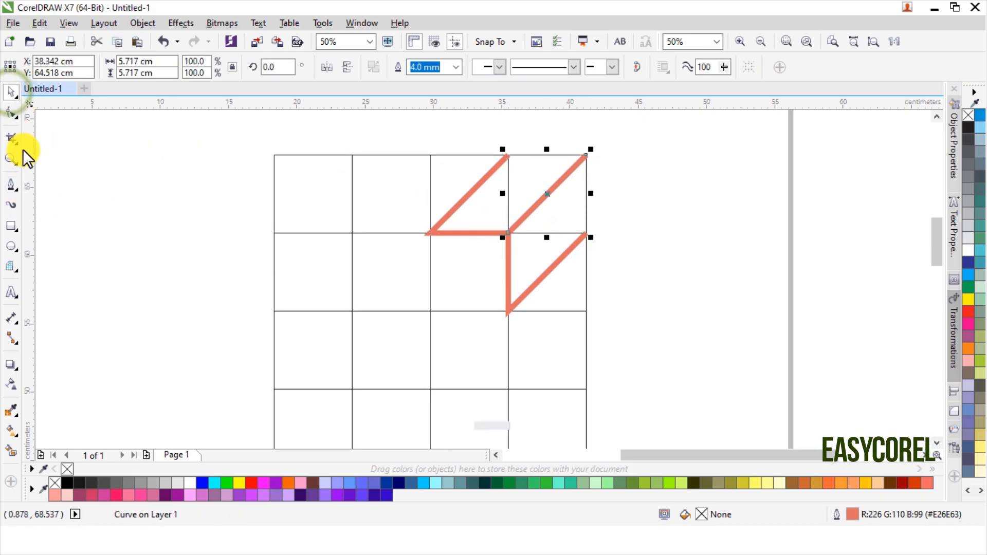
Draw a small L-shaped pen line, about 2.9 cm per side, through the middle of the cell just above and right of the grid's centre.
left_click(12, 185)
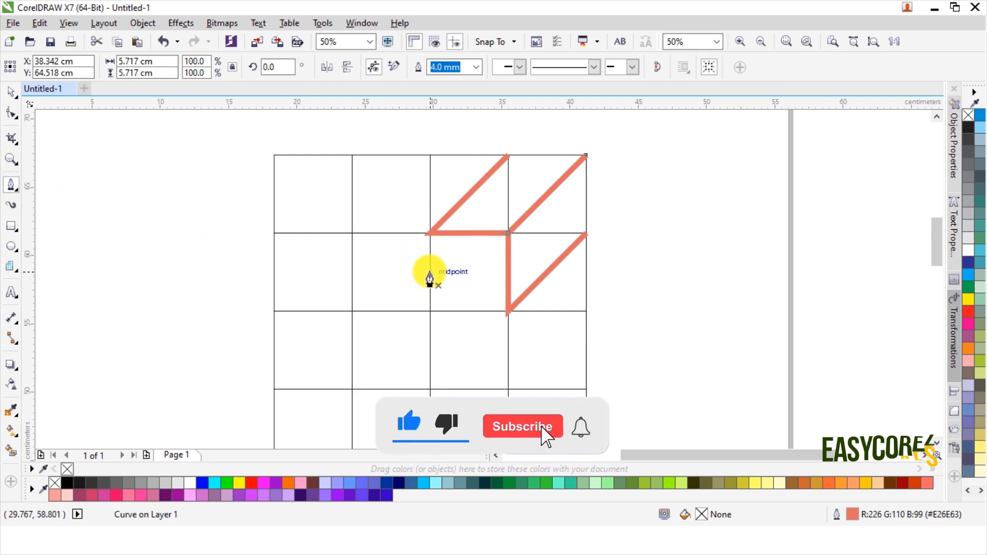
left_click(430, 271)
left_click(469, 272)
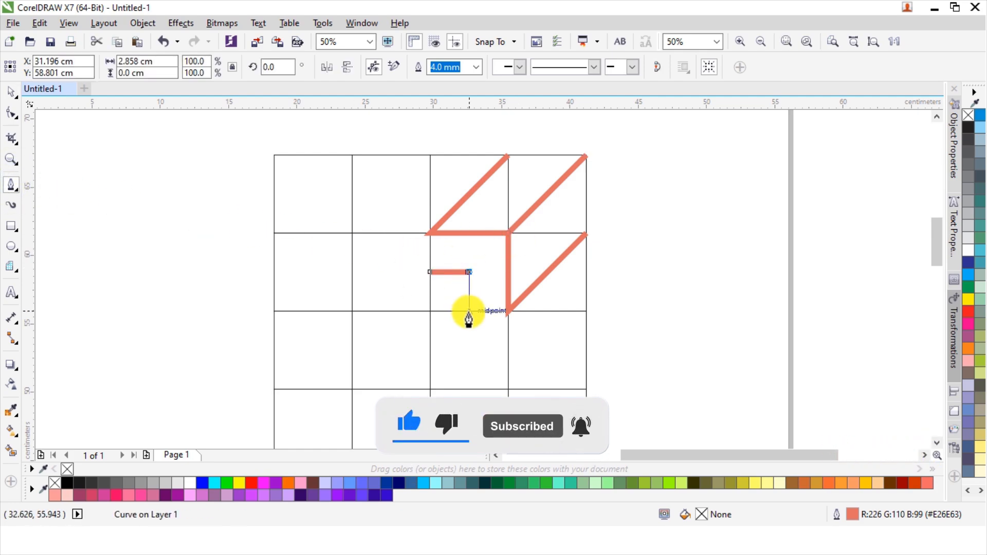
left_click(468, 311)
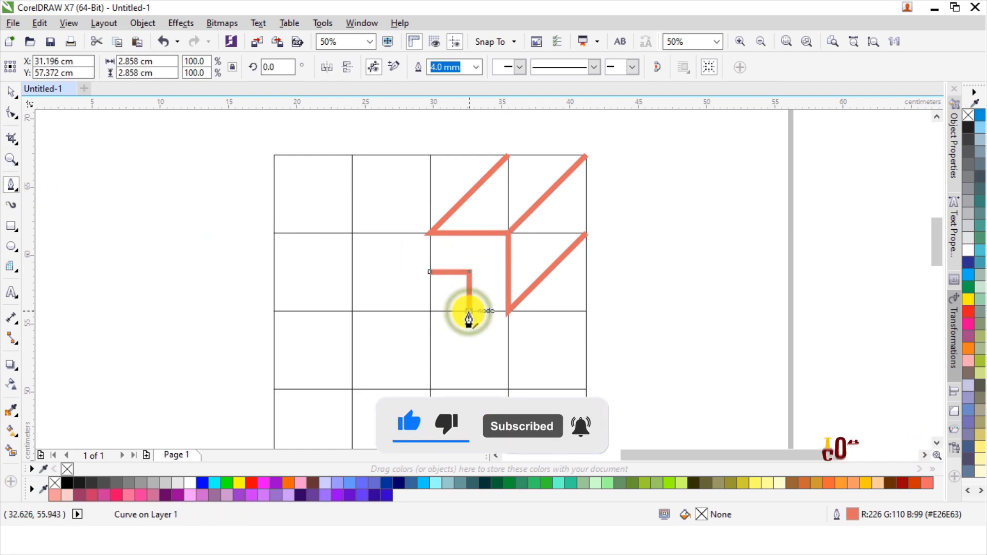
left_click(13, 93)
Draw a pen line from the grid's top midpoint to its top-right corner and down to the midpoint of its right edge.
left_click(13, 185)
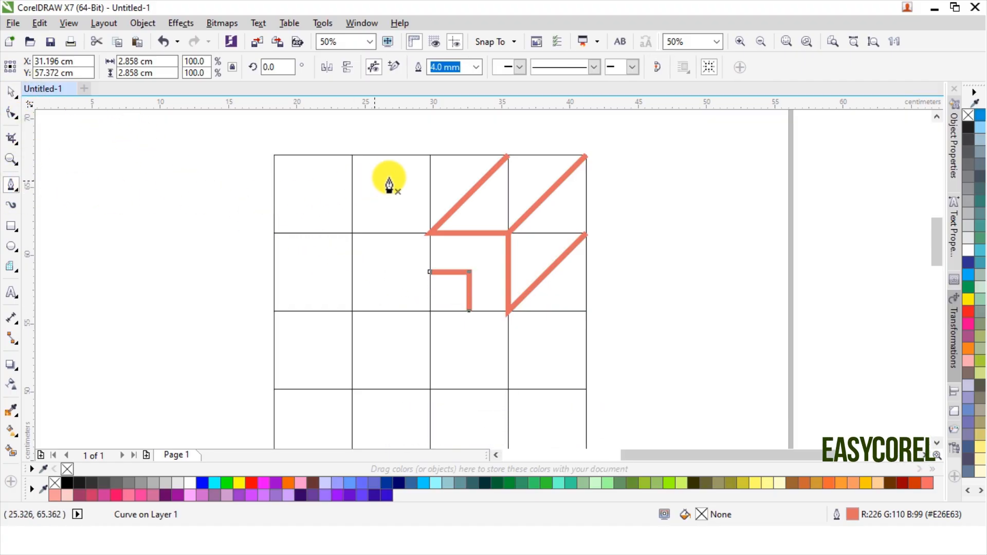
left_click(429, 155)
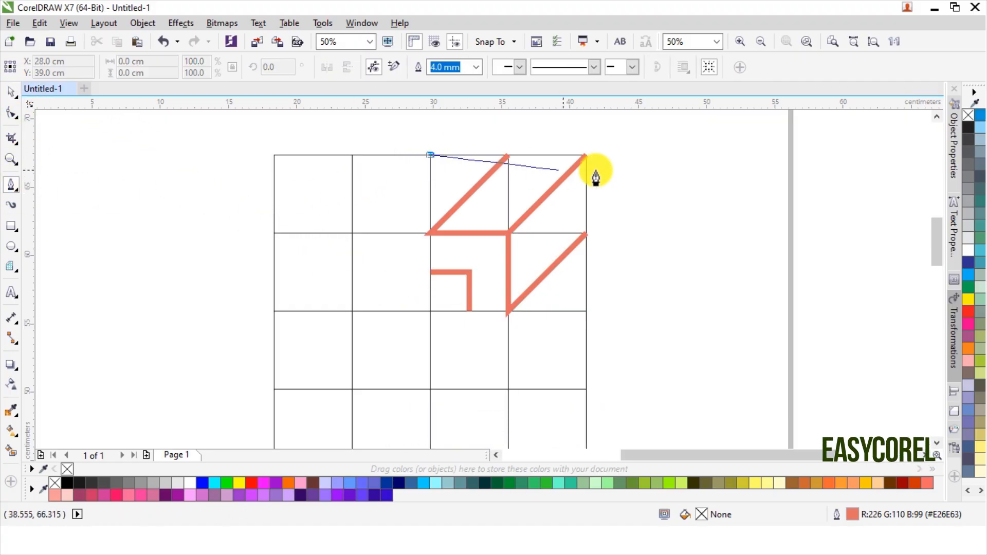
left_click(586, 154)
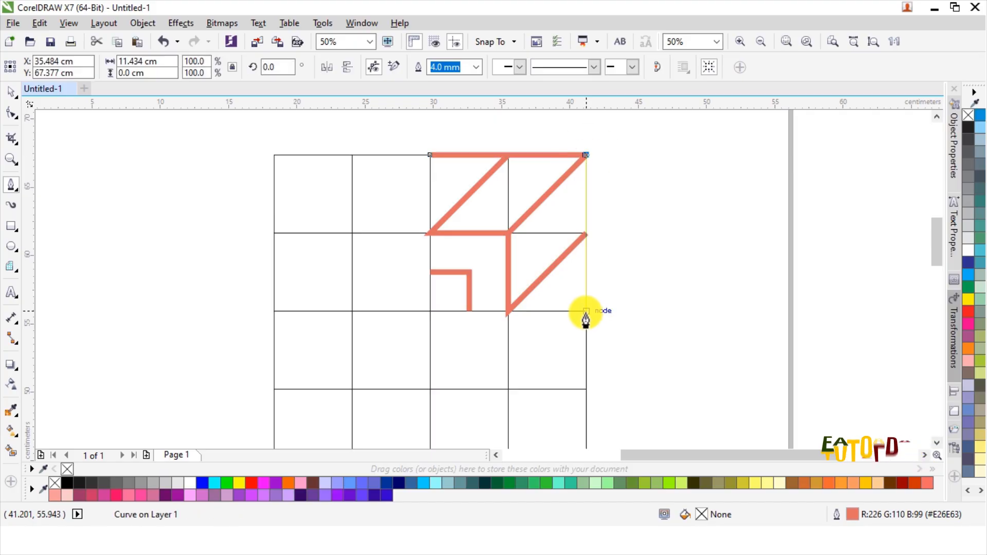
left_click(586, 311)
left_click(11, 93)
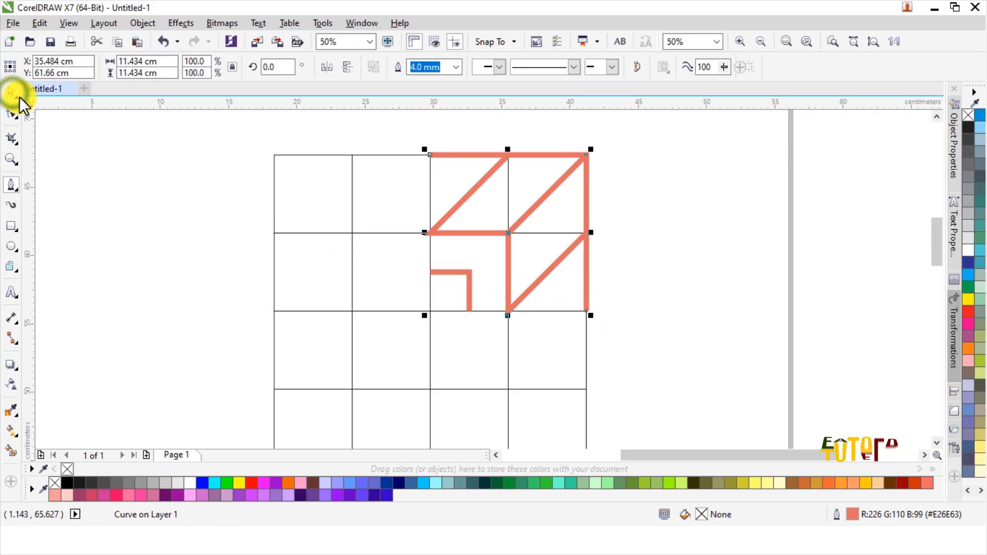
Select the four coral pen lines and combine them into one curve.
scroll(551, 229, "down", 2)
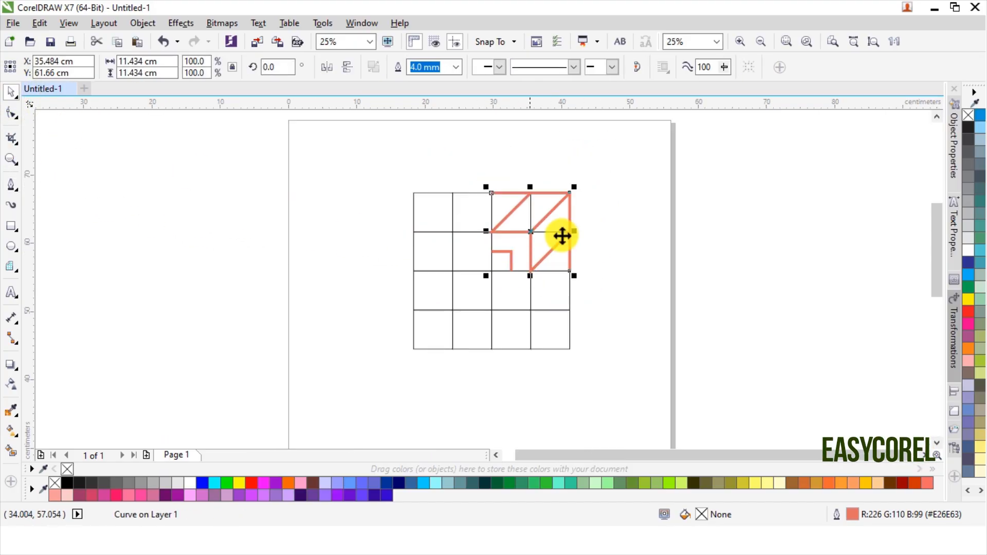
left_click_drag(615, 180, 458, 273)
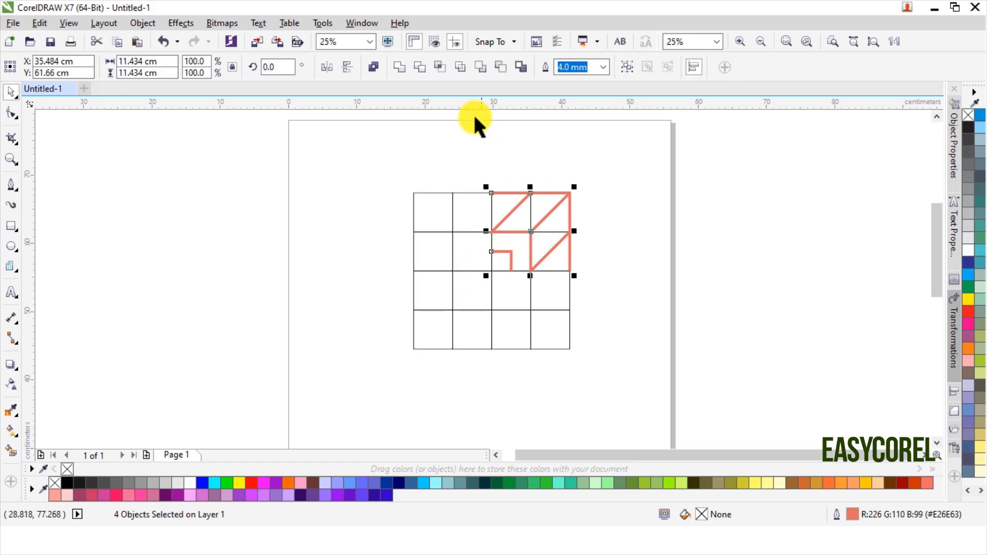
left_click(377, 69)
Delete the graph paper grid behind the coral lines.
left_click(450, 235)
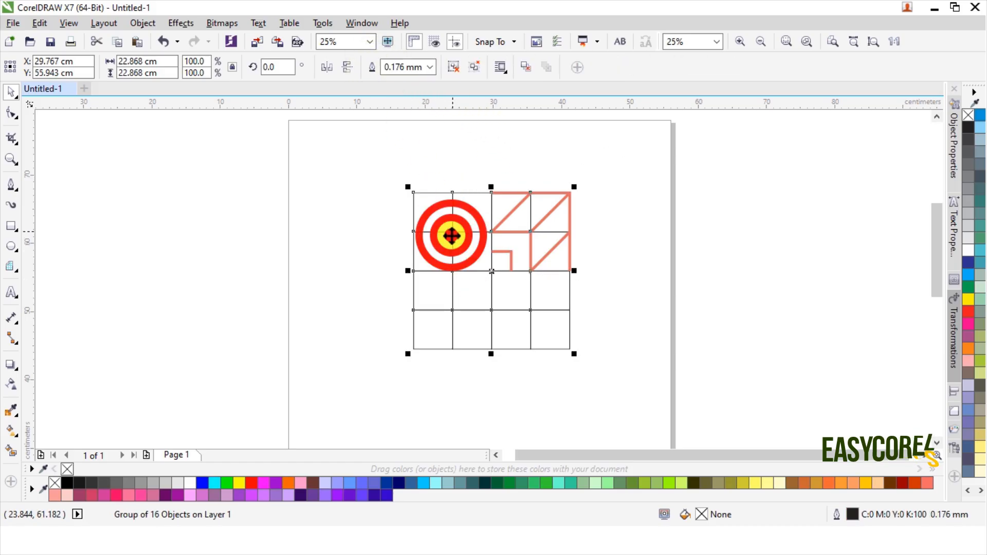
right_click(451, 235)
left_click(497, 342)
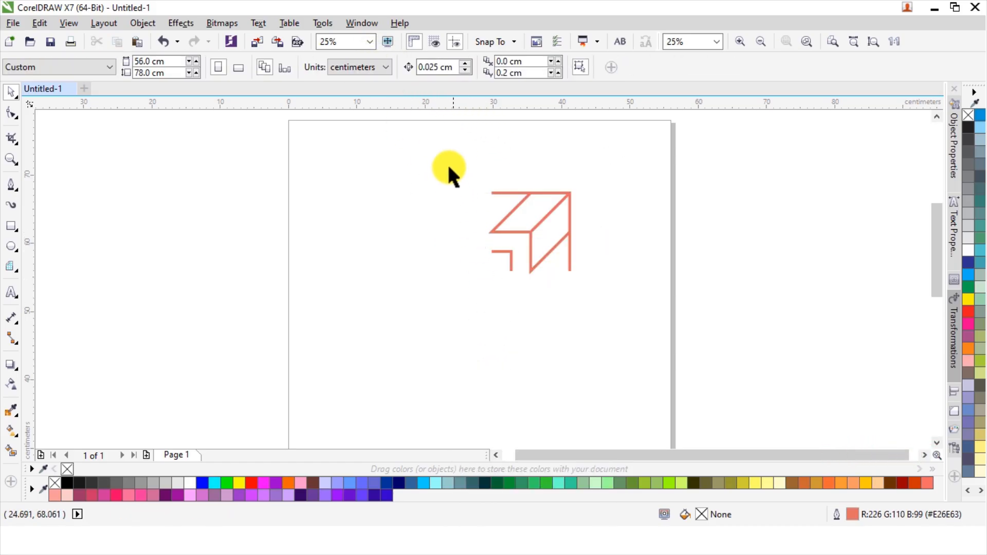
Rotate three successive copies of the coral curve by 90 degrees each around the design's inner corner to complete a square motif.
left_click_drag(449, 167, 606, 268)
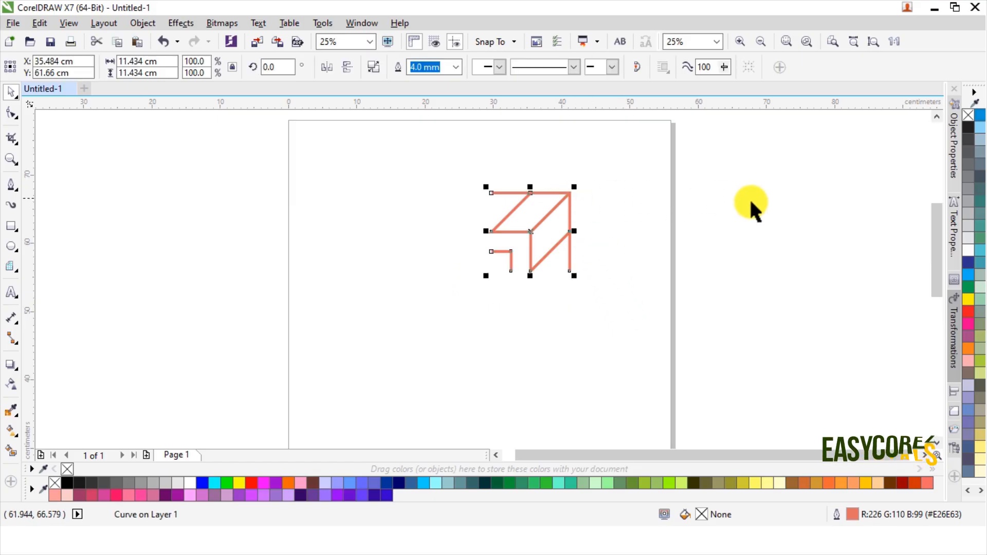
left_click(954, 318)
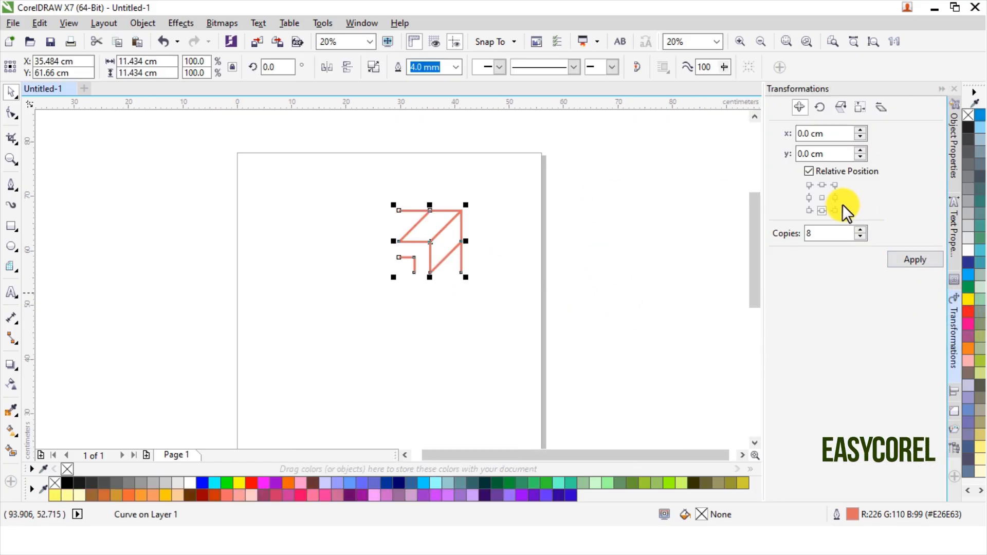
left_click(819, 108)
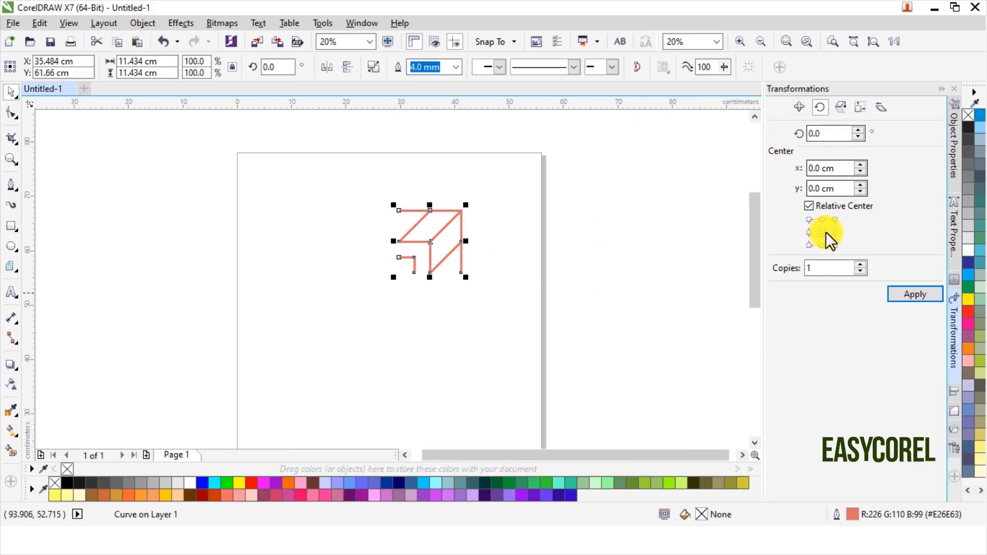
left_click(809, 245)
left_click(822, 135)
double_click(822, 135)
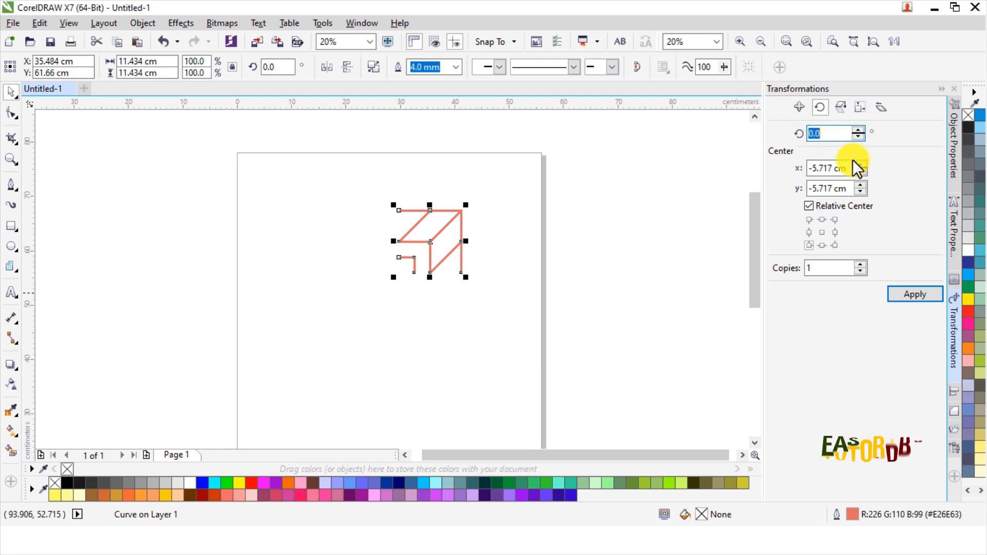
left_click(900, 291)
left_click(900, 291)
left_click(899, 291)
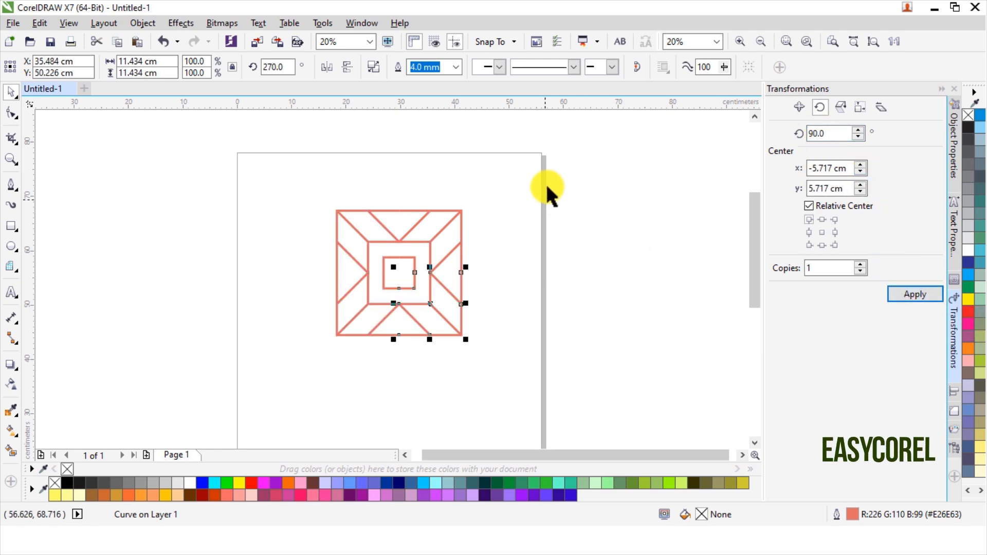
Combine the four rotated curves into one curve and set its width and height to 6.6 cm.
left_click_drag(440, 270, 277, 378)
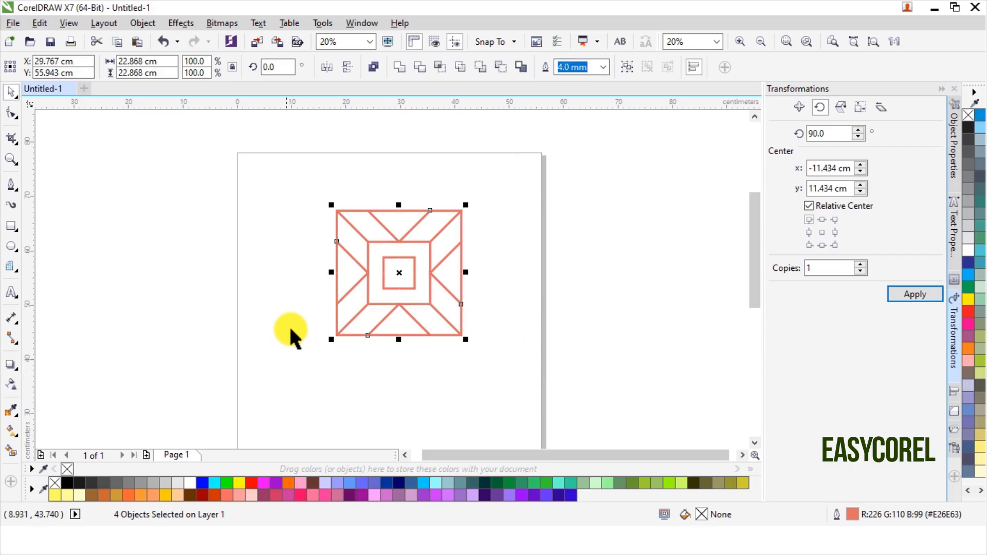
left_click(374, 67)
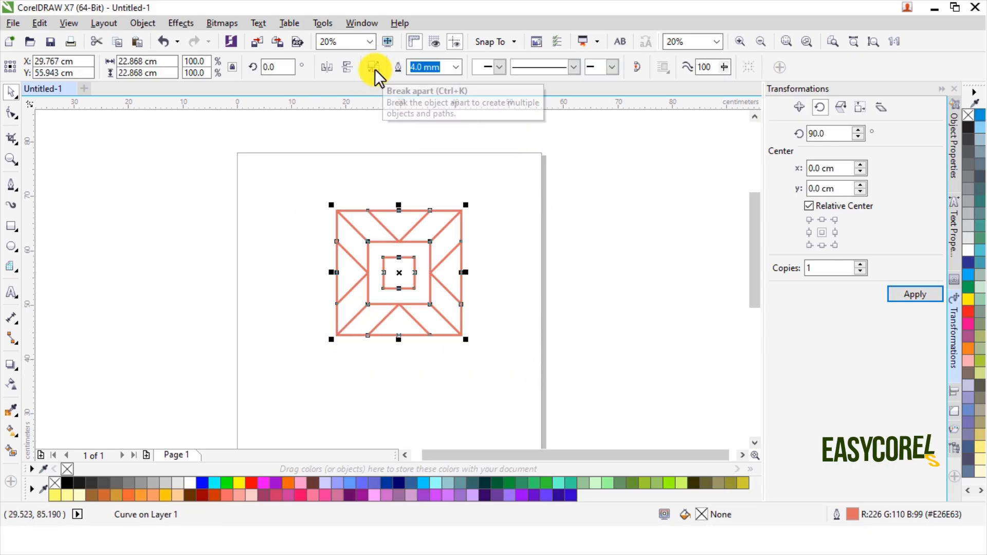
double_click(132, 62)
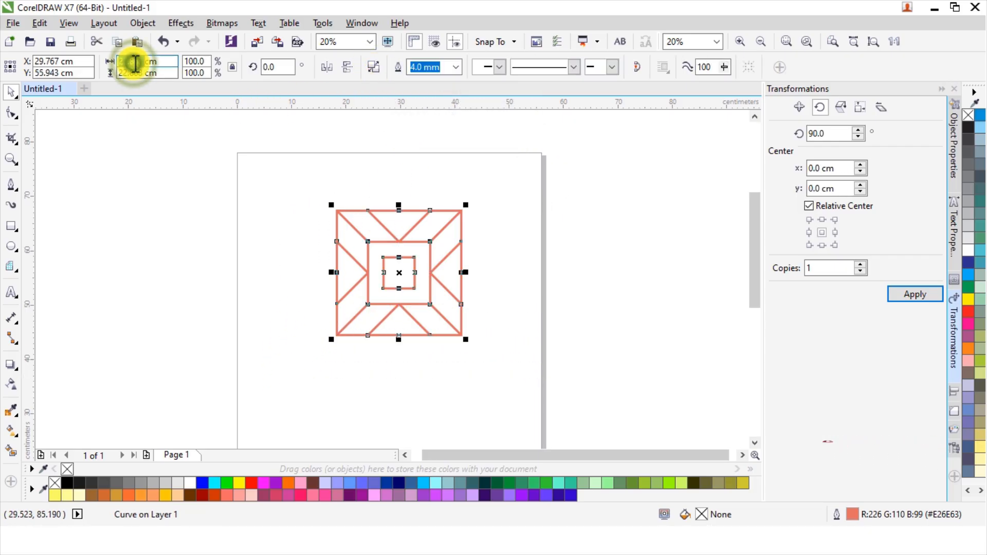
type("6.6")
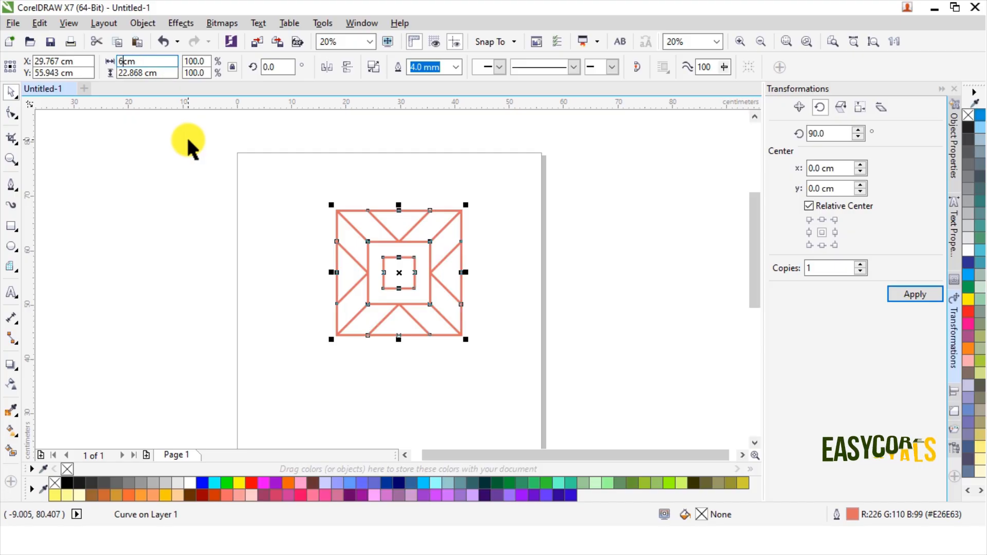
key("Return")
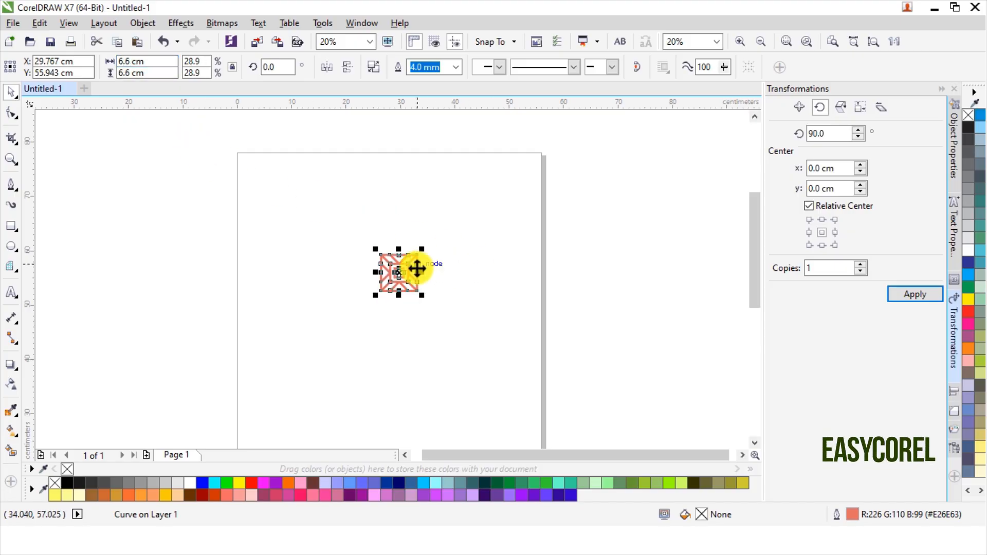
scroll(417, 268, "up", 3)
left_click(493, 250)
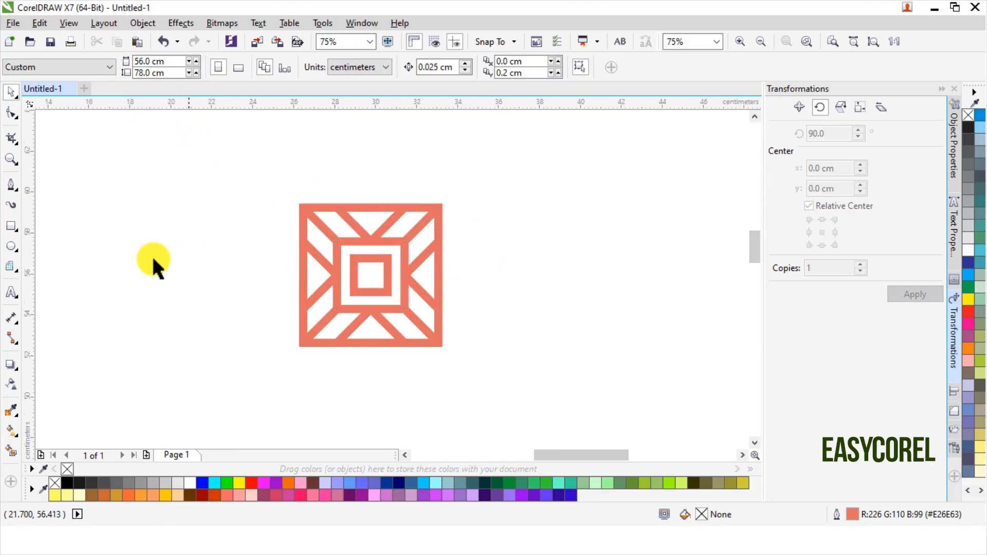
Draw a small square about 1.1 cm wide just to the right of the motif.
left_click(12, 225)
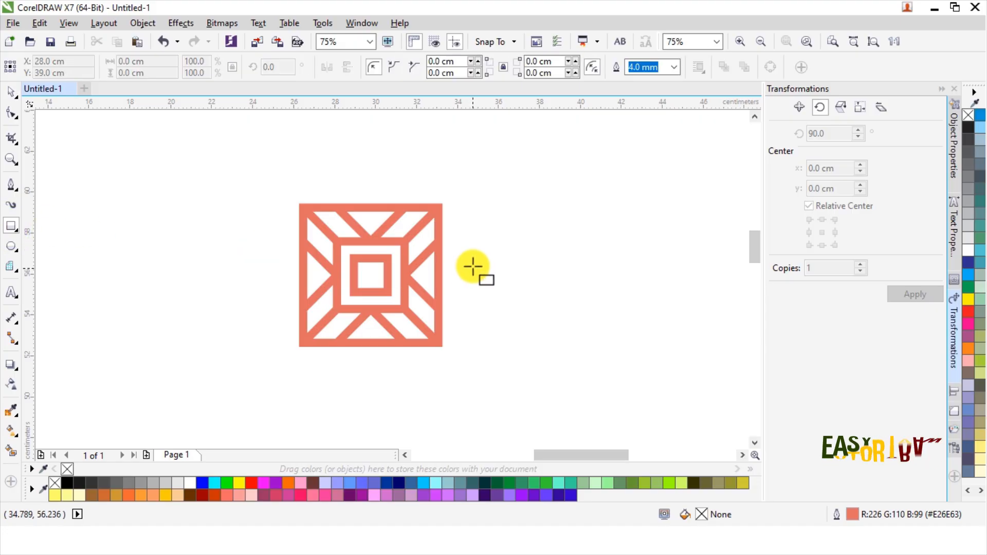
left_click_drag(466, 257, 499, 289)
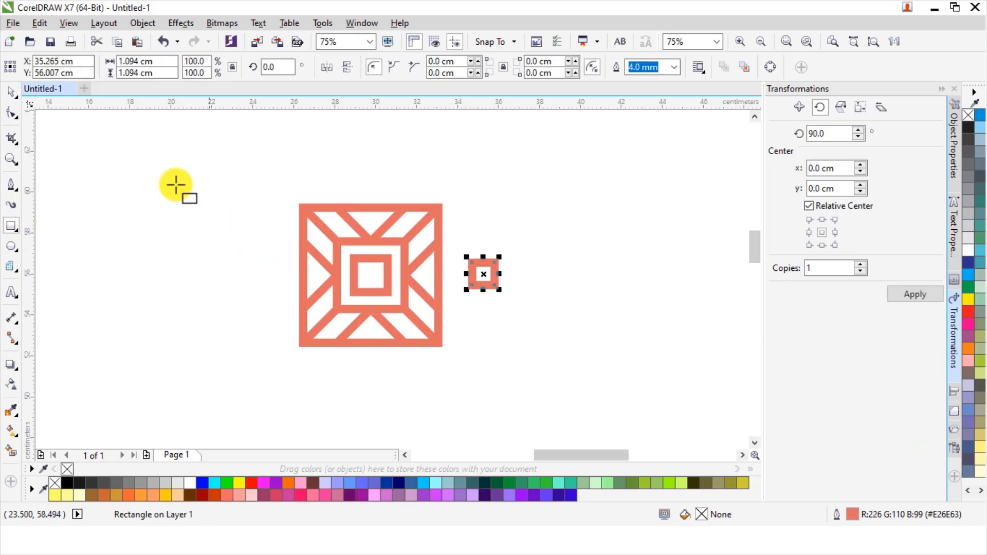
left_click(11, 92)
Fill the small square with the coral color sampled from the motif and remove its outline.
left_click(12, 410)
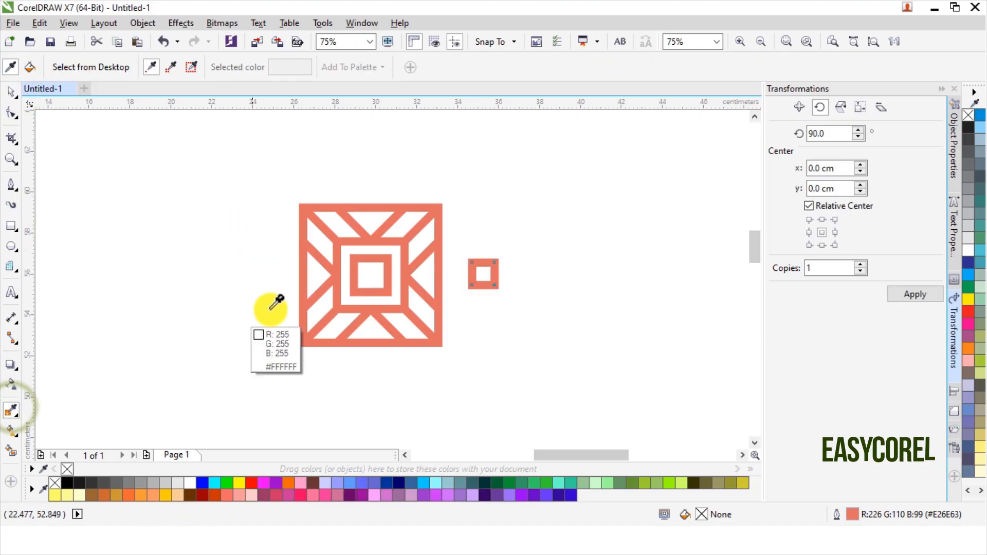
left_click(372, 264)
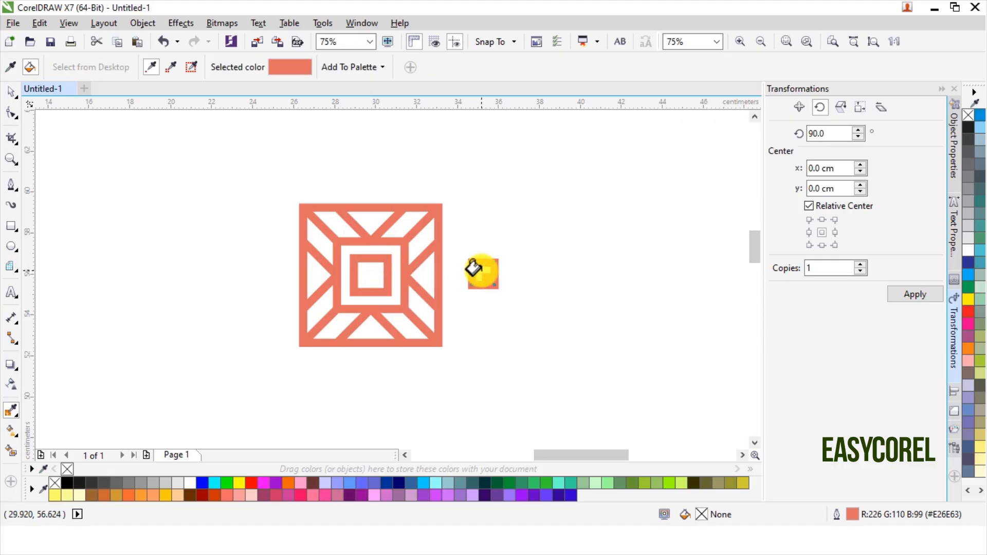
left_click(473, 268)
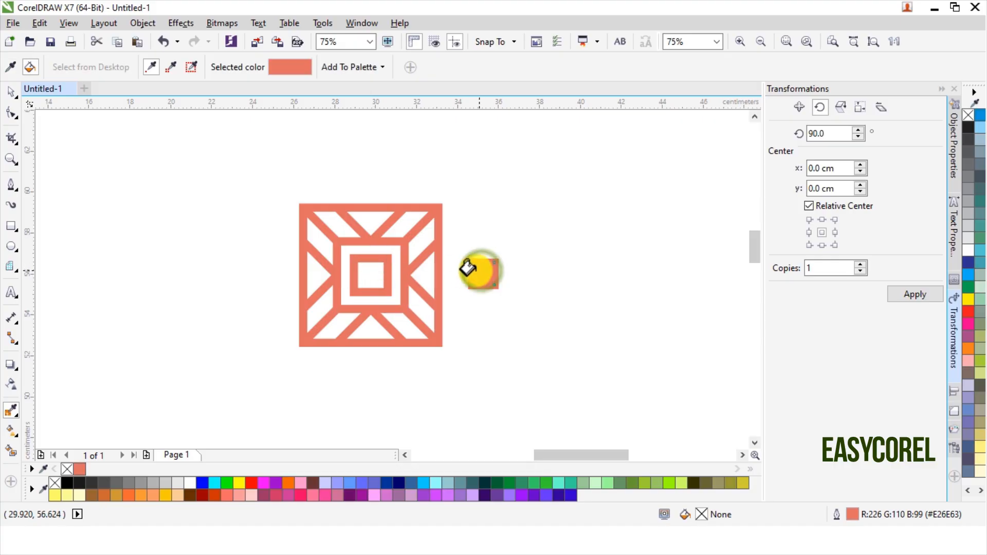
left_click(11, 91)
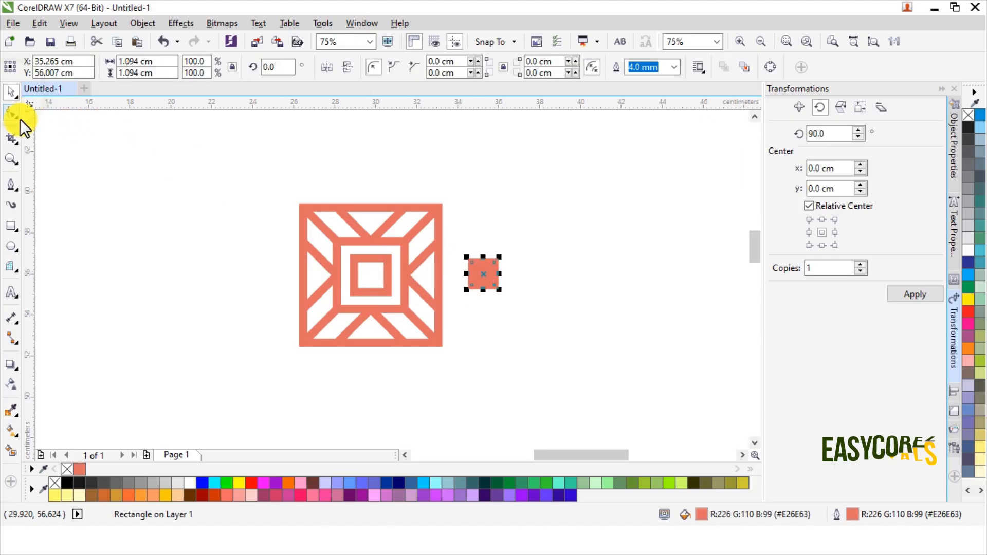
right_click(65, 468)
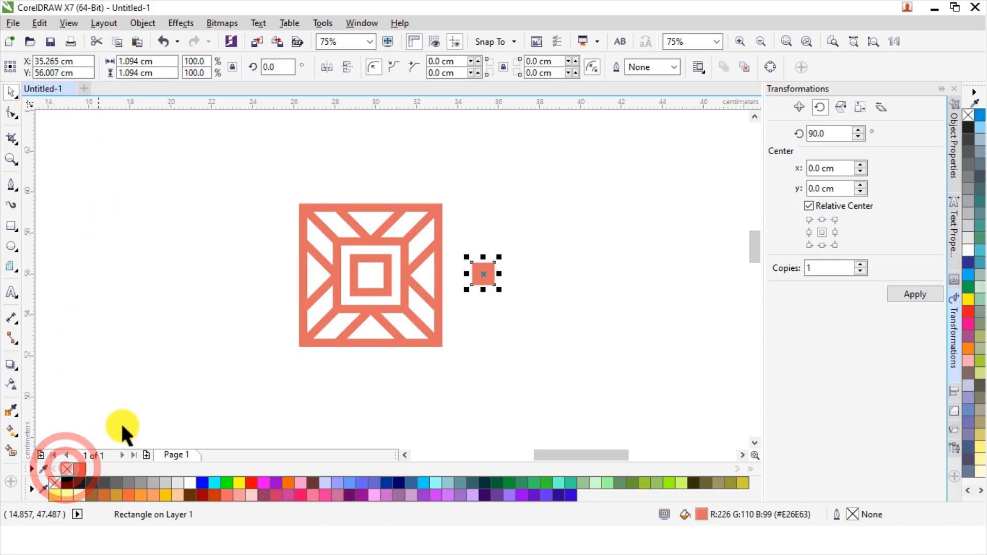
Set the small coral square's size to 0.4 cm.
double_click(133, 63)
type("4cm")
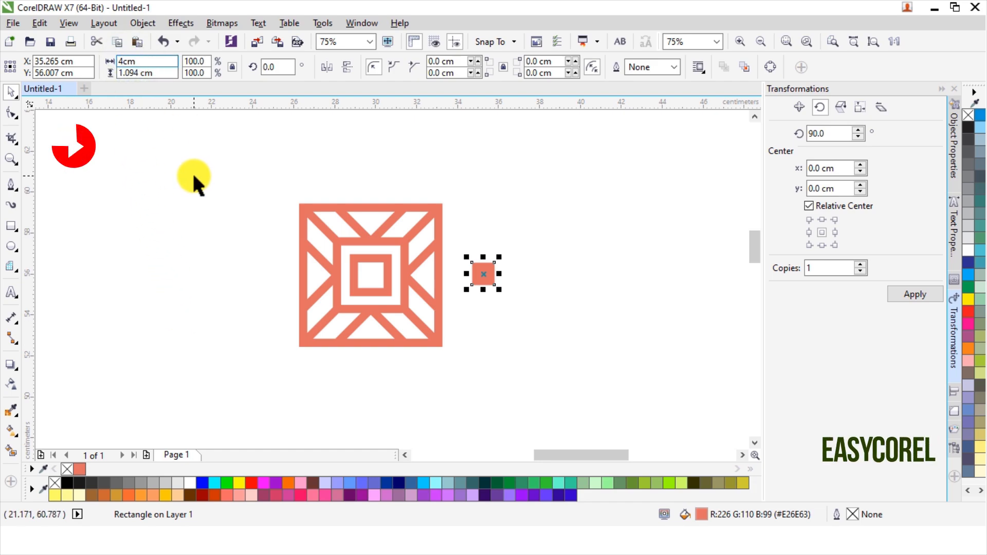
key("Left")
key("Left")
key("BackSpace")
type("0.4")
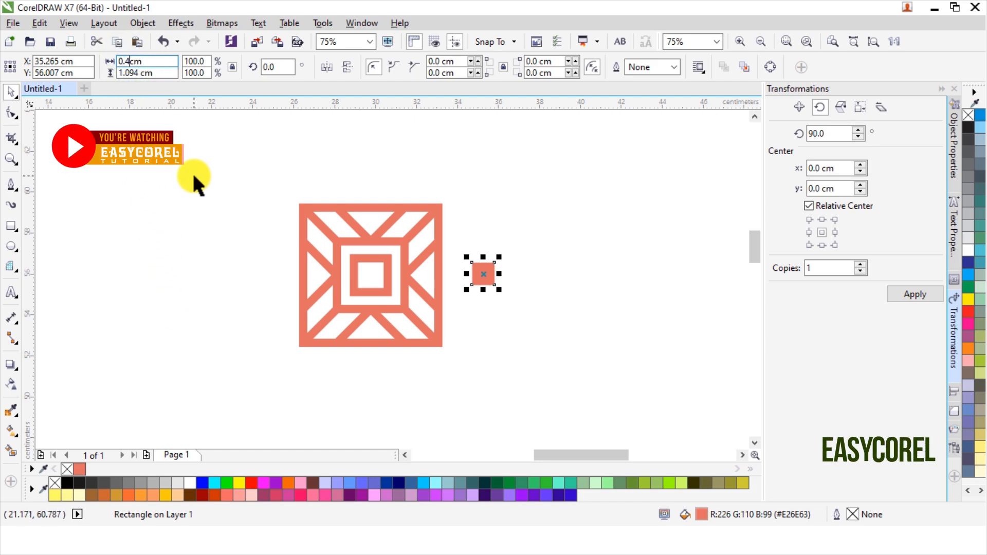
key("Return")
Center the small square inside the motif by aligning it to the active object, and group the two.
left_click(407, 251, "shift")
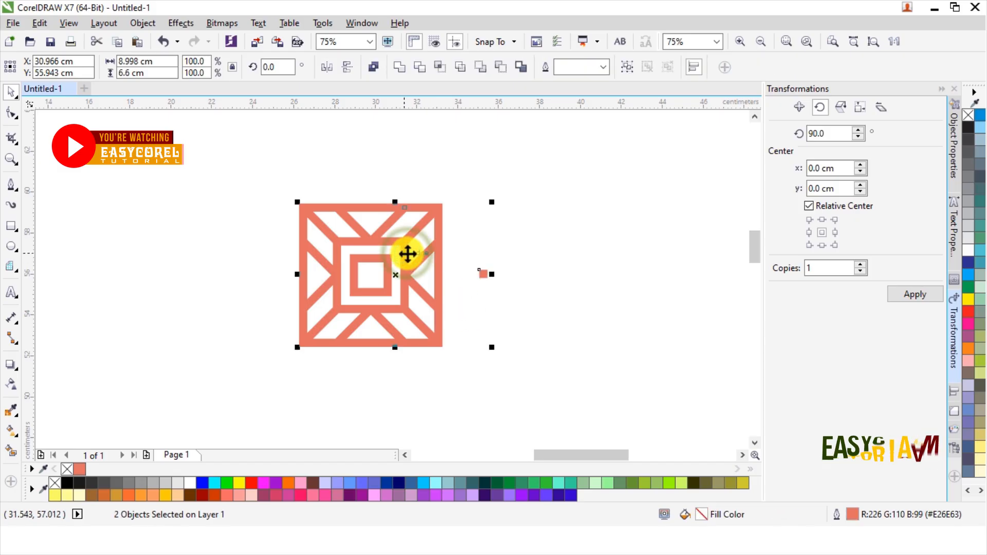
left_click(954, 390)
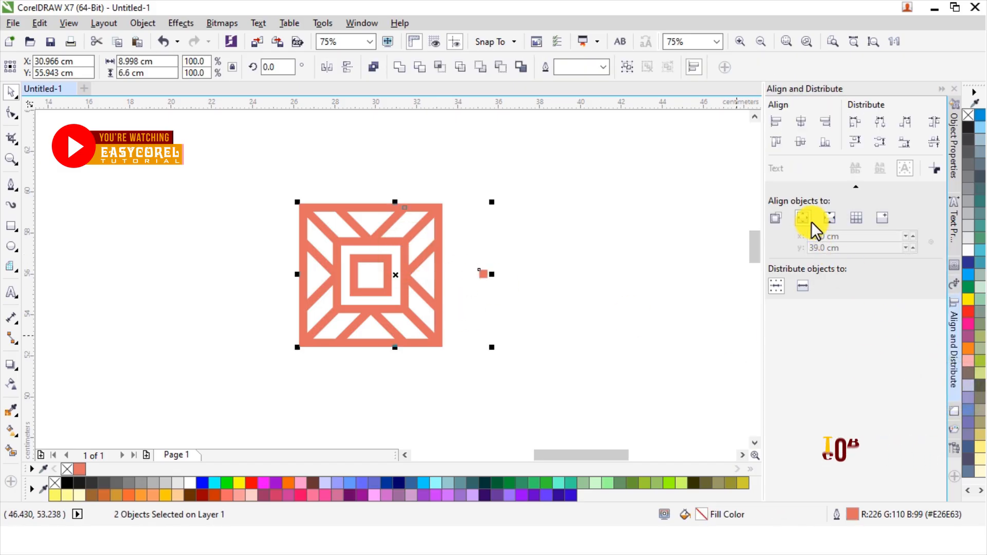
left_click(778, 218)
left_click(801, 121)
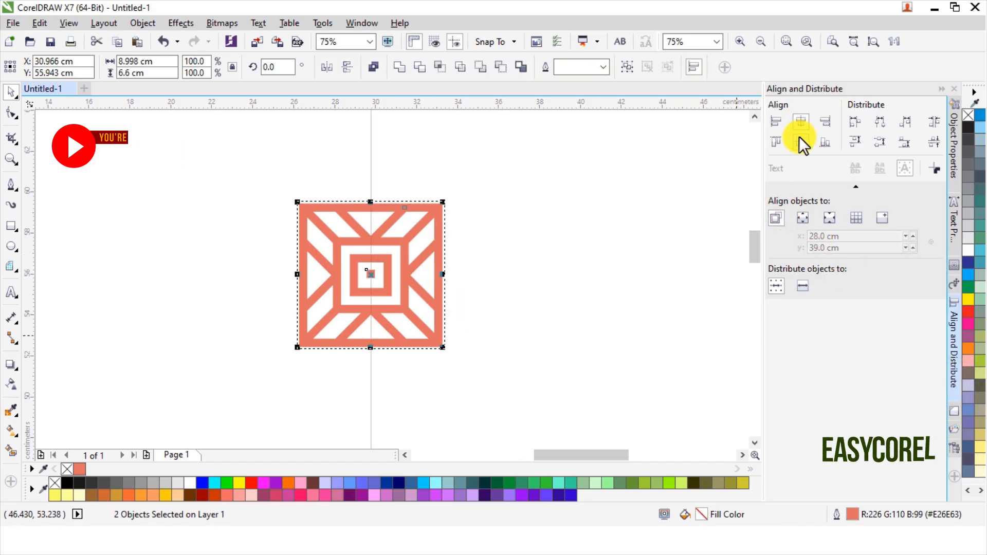
left_click(628, 73)
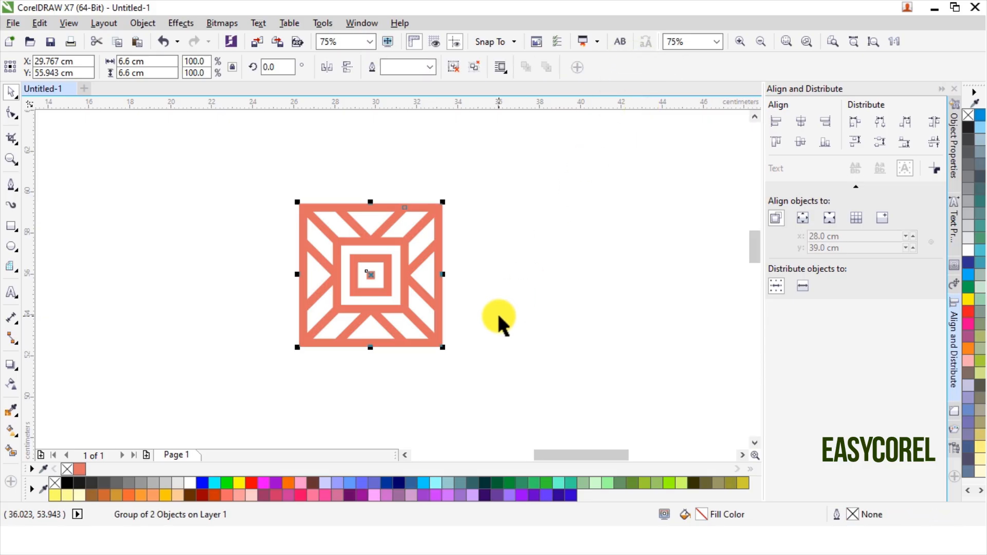
Align the grouped motif to the top and left edges of the page.
left_click(798, 216)
left_click(776, 142)
left_click(777, 122)
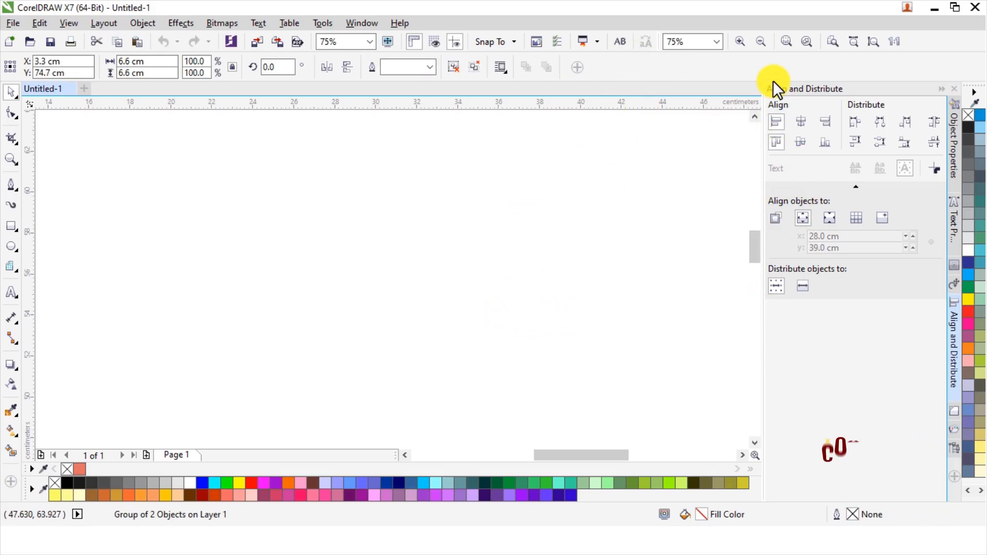
left_click(833, 41)
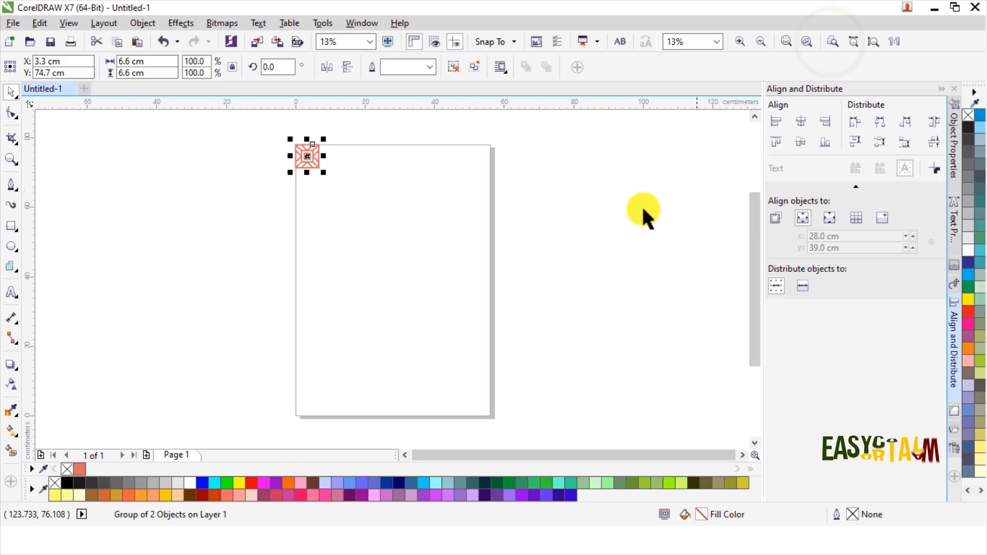
Rotate the grouped motif by 45 degrees.
scroll(302, 128, "up", 2)
scroll(303, 131, "up", 2)
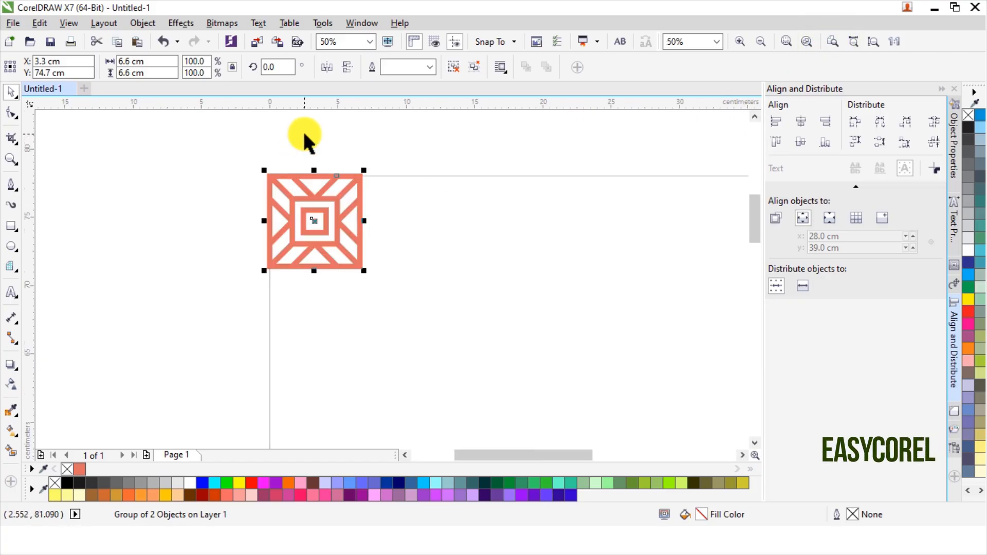
left_click(279, 70)
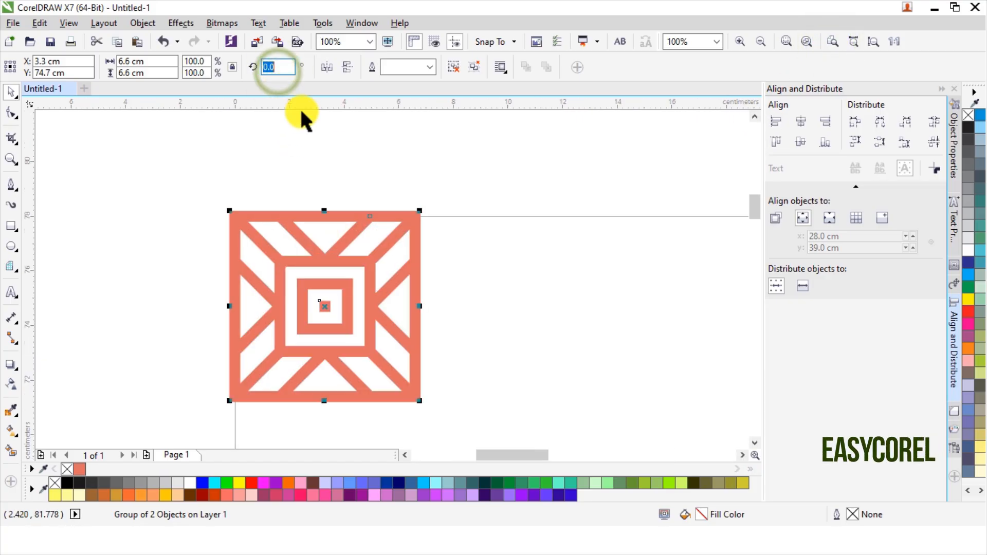
type("45")
key("Return")
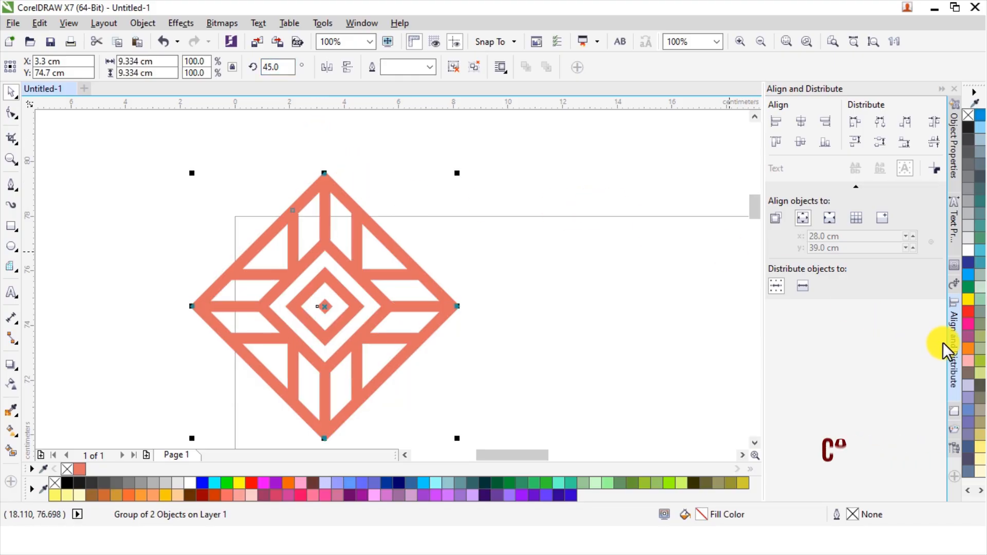
Create one copy of the rotated motif at a relative offset of -4.667 cm in x and -4.667 cm in y.
left_click(955, 283)
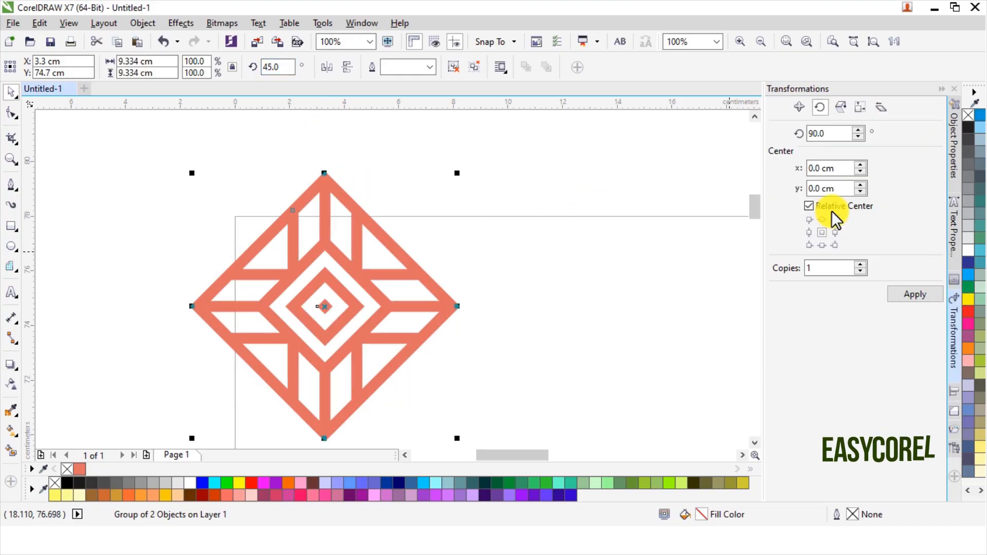
left_click(799, 112)
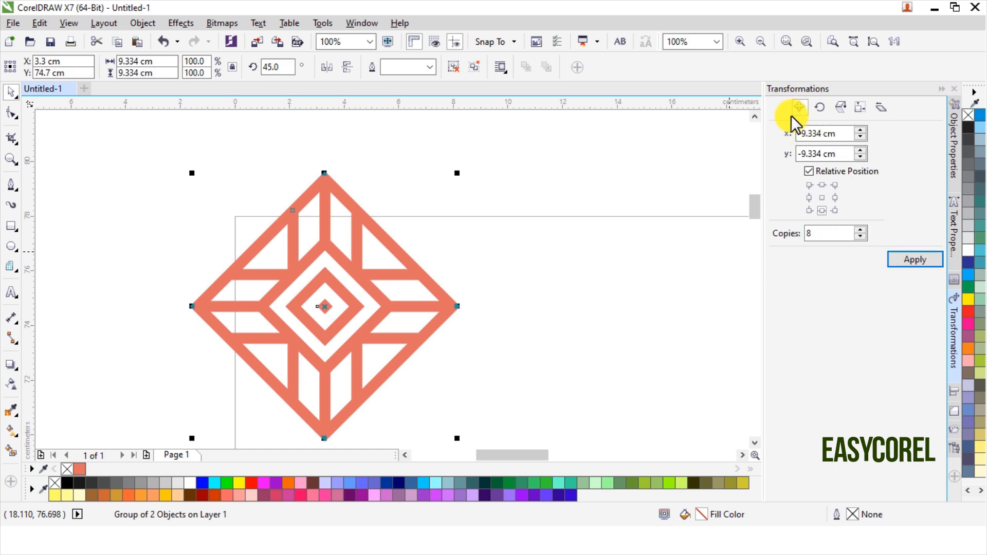
left_click(824, 134)
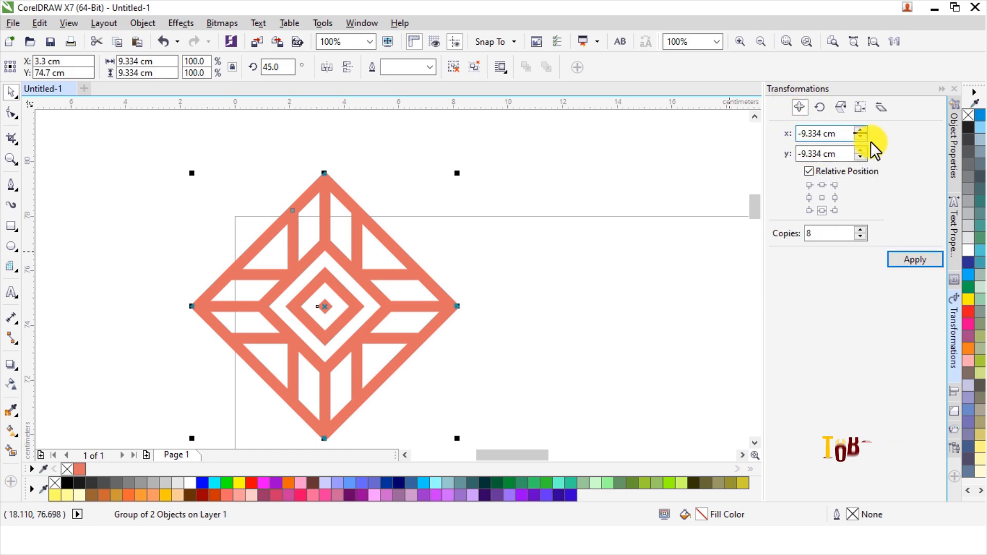
type("/2")
left_click(825, 154)
type("/2")
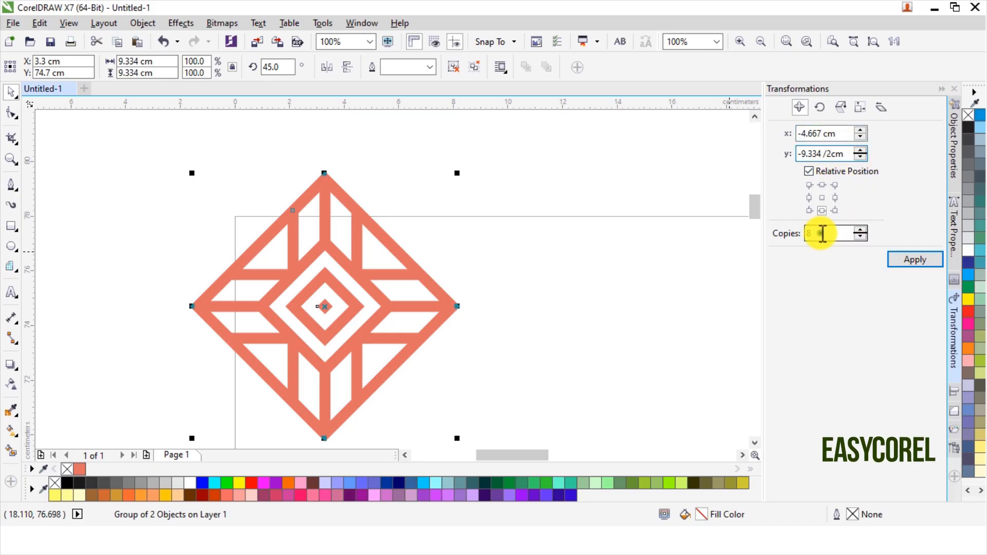
left_click_drag(823, 234, 814, 235)
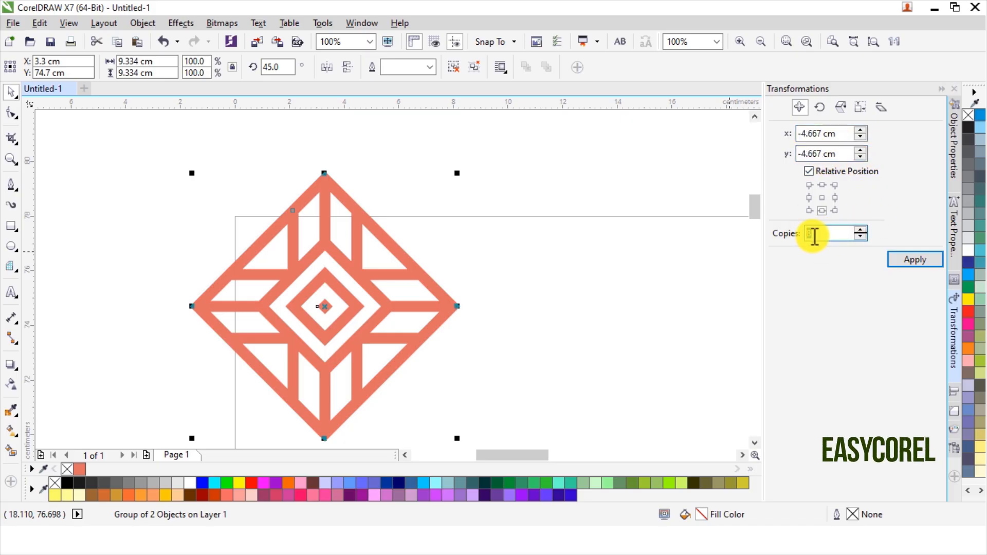
left_click(915, 260)
scroll(565, 192, "down", 2)
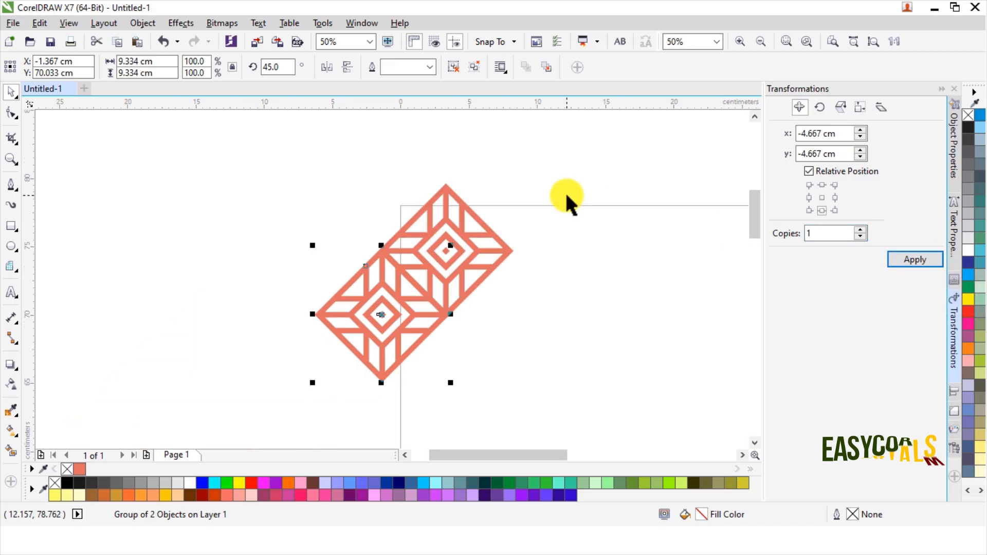
Select both diamond motifs and create 6 copies of the pair at a relative offset of 9.334 cm in x and 0 in y.
left_click(573, 202)
left_click_drag(562, 166, 240, 416)
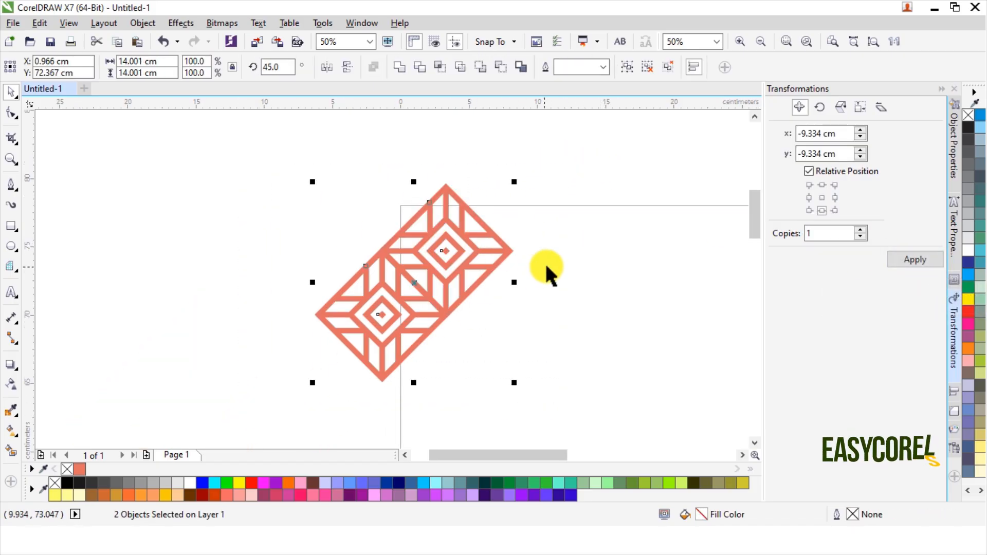
double_click(812, 135)
type("9")
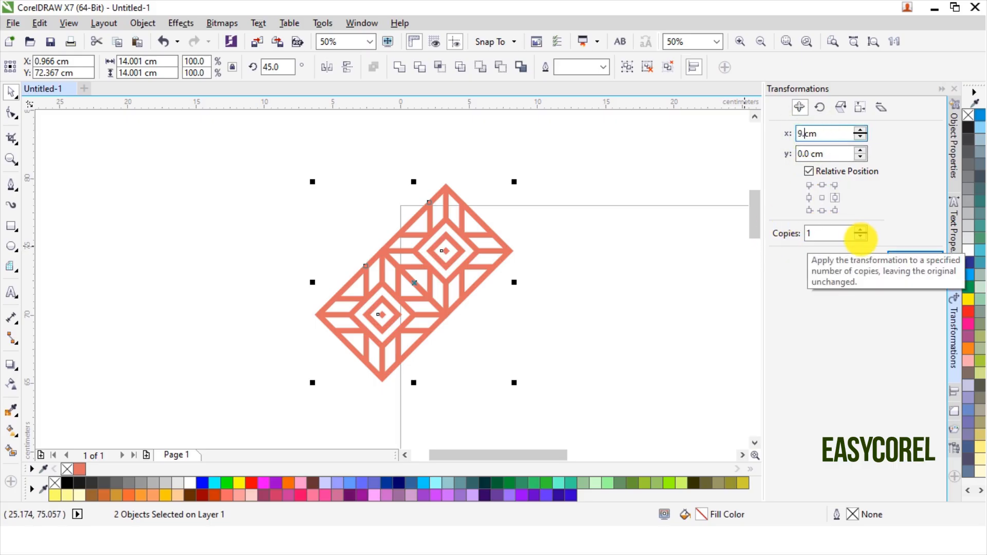
type(".334")
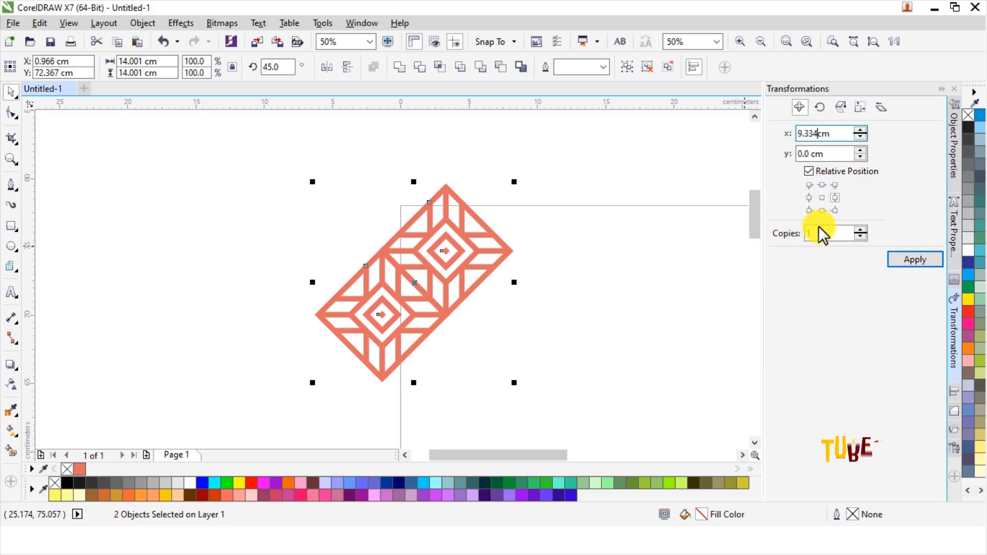
left_click_drag(820, 233, 800, 240)
type("6")
left_click(918, 258)
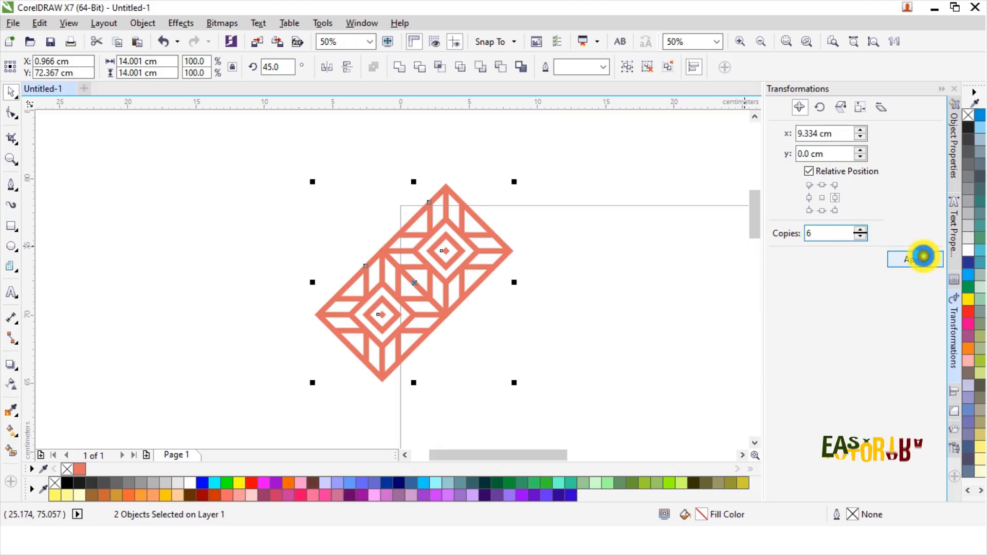
Delete the surplus diamond motif that extends past the page's right edge in the upper row.
scroll(440, 190, "down", 2)
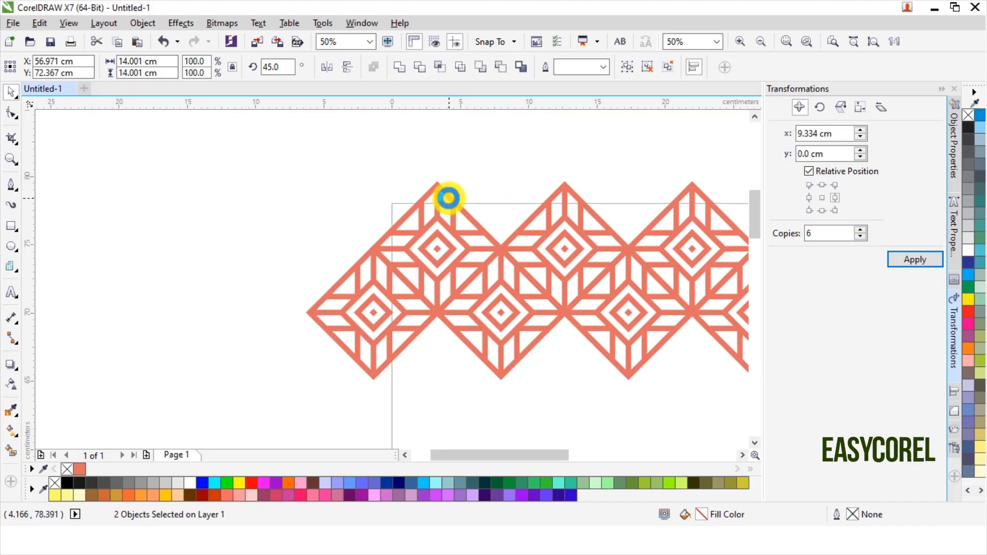
left_click(538, 163)
left_click(632, 207)
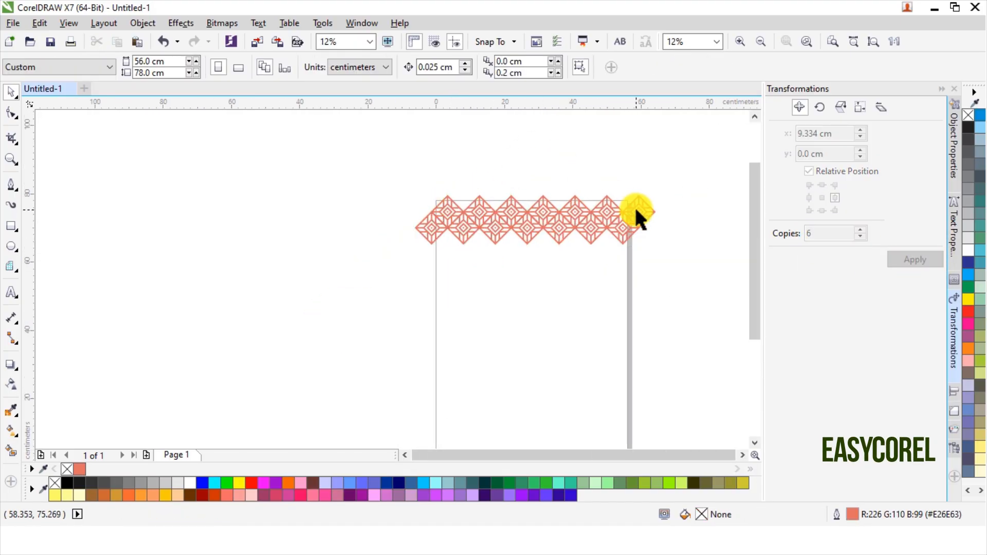
right_click(635, 208)
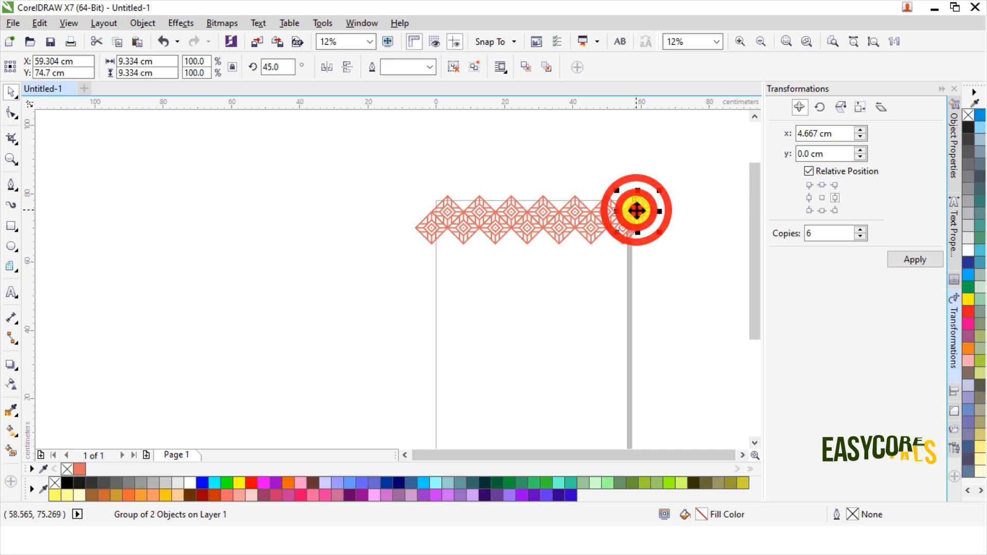
left_click(672, 344)
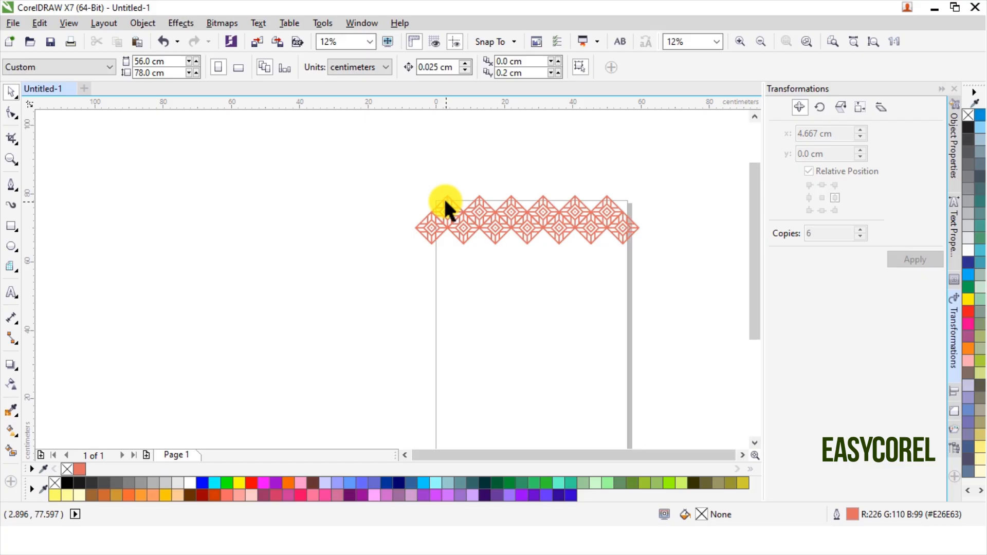
Select all remaining motifs in the two rows and create 8 copies at a relative offset of 0 in x and -9.334 cm in y.
left_click_drag(368, 161, 689, 286)
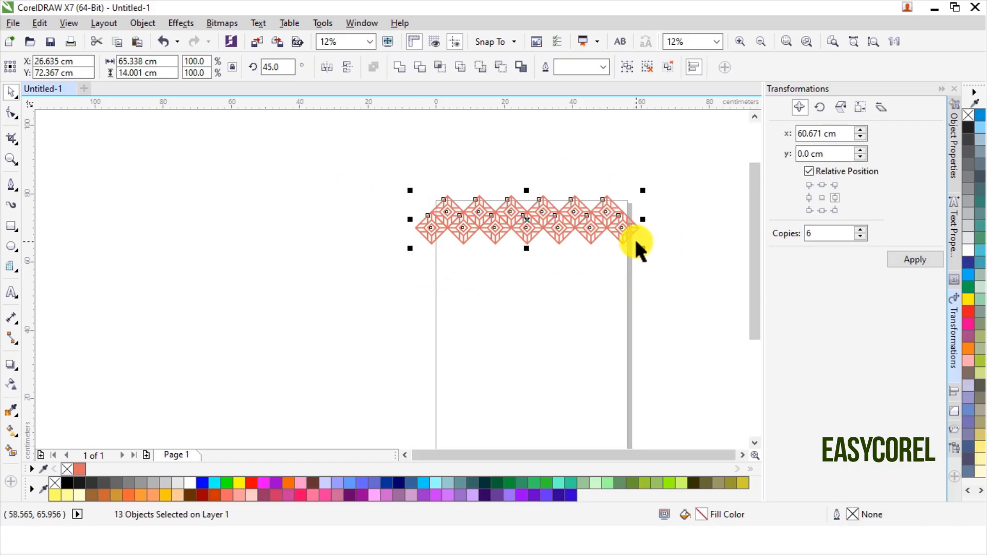
left_click(822, 210)
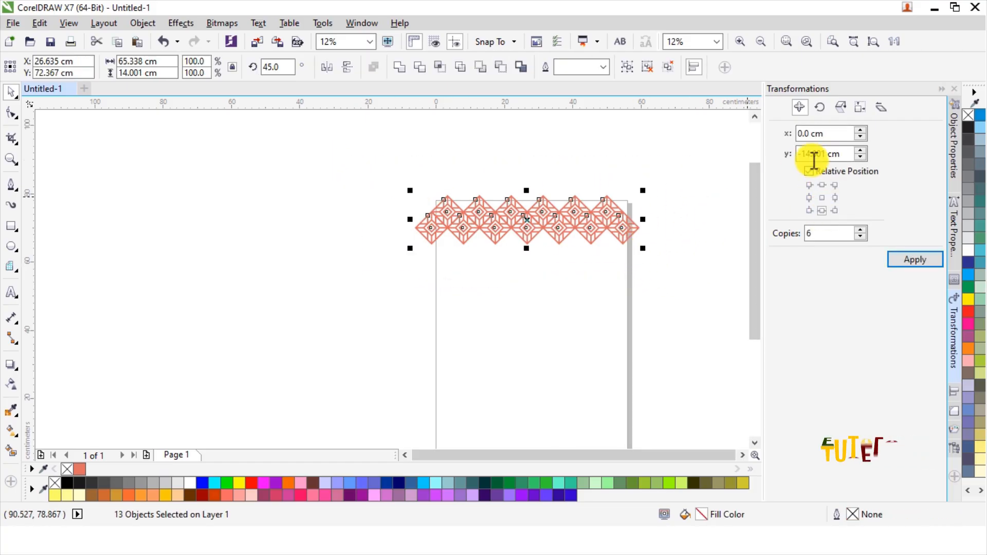
double_click(824, 154)
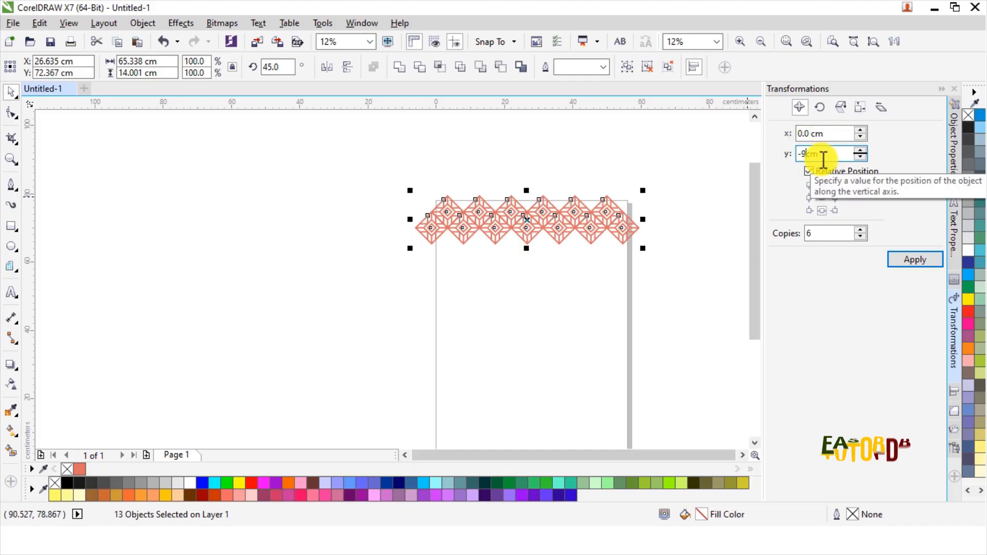
type("9.334")
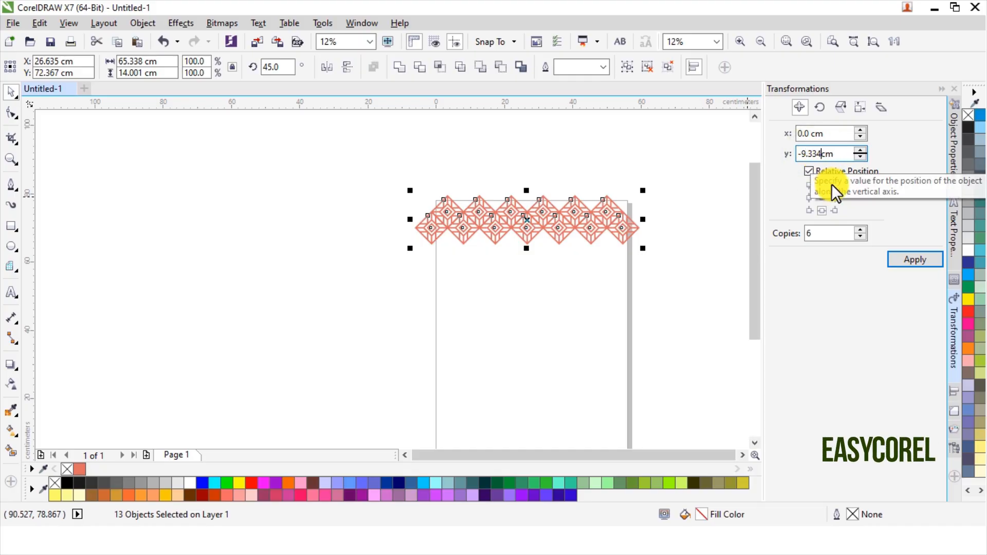
double_click(809, 233)
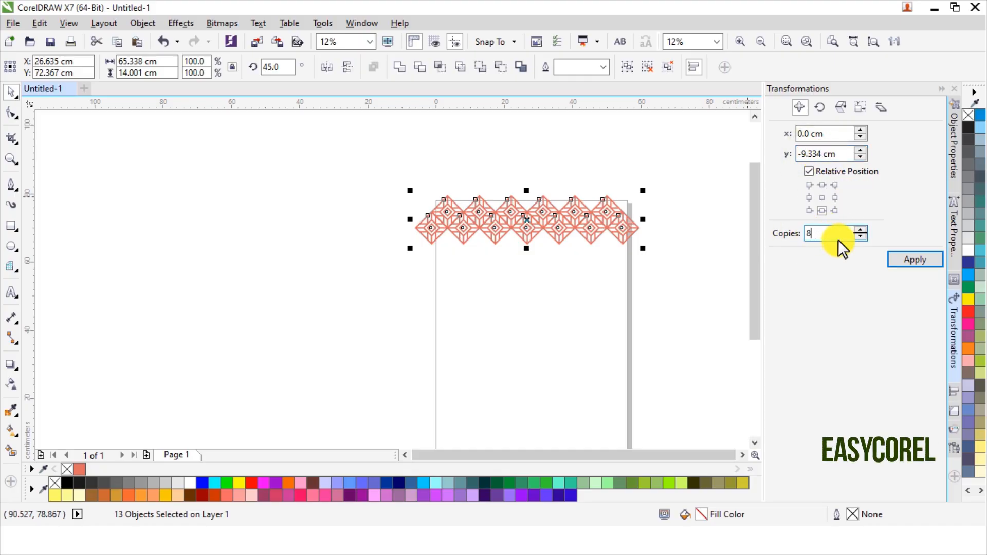
left_click(904, 258)
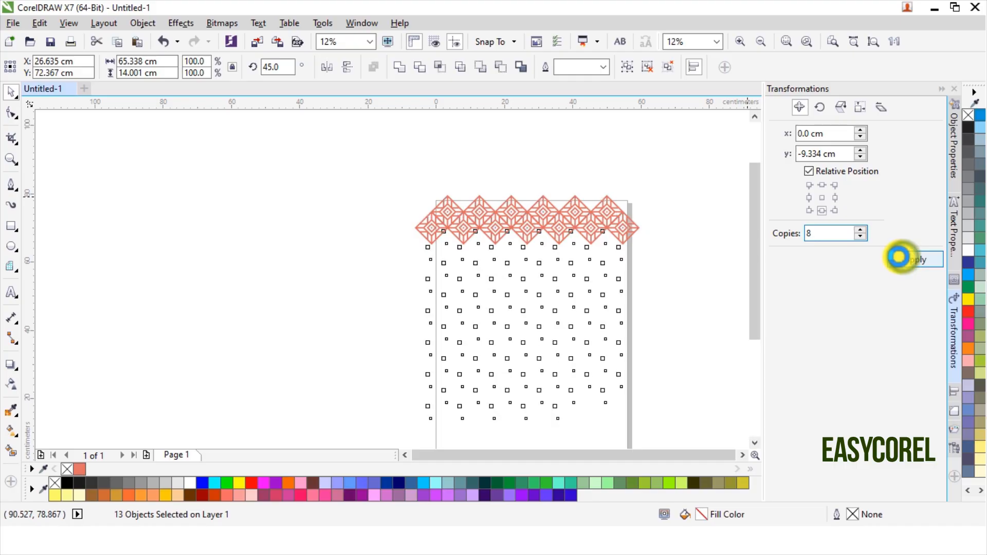
Select all the diamond tiles covering the page and group them.
left_click(700, 179)
scroll(699, 178, "down", 1)
left_click_drag(704, 169, 446, 372)
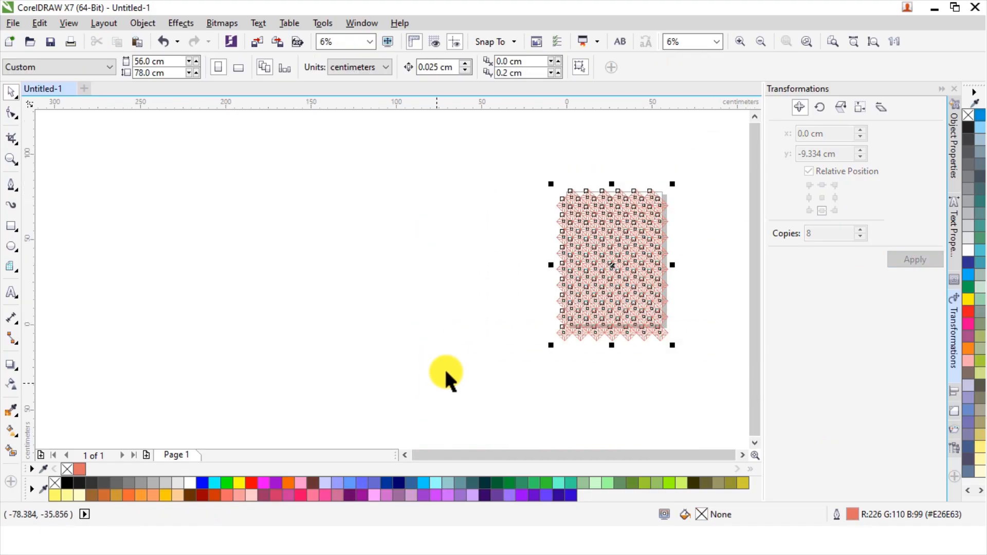
left_click(627, 67)
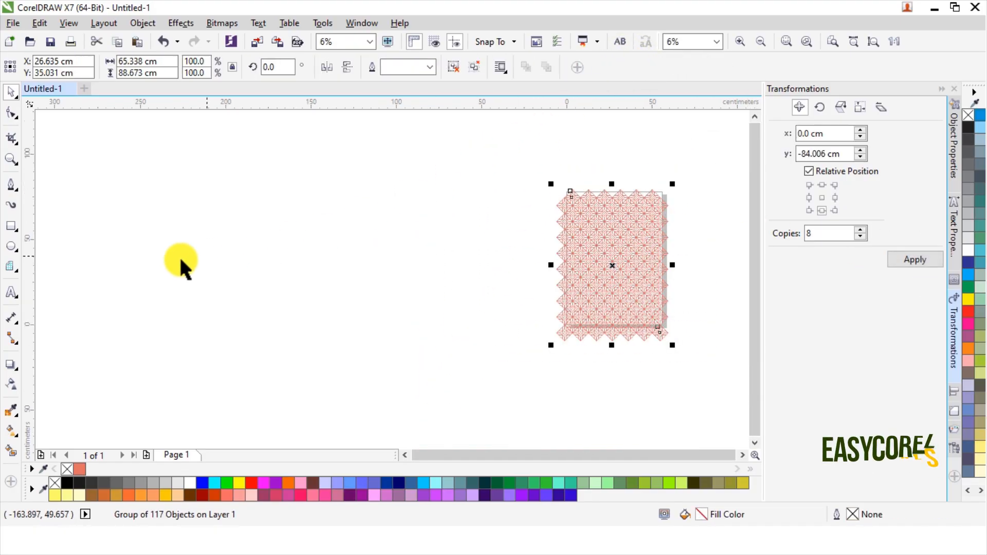
Create a page-sized rectangle and give it a uniform fill of R 147, G 37, B 41.
double_click(10, 227)
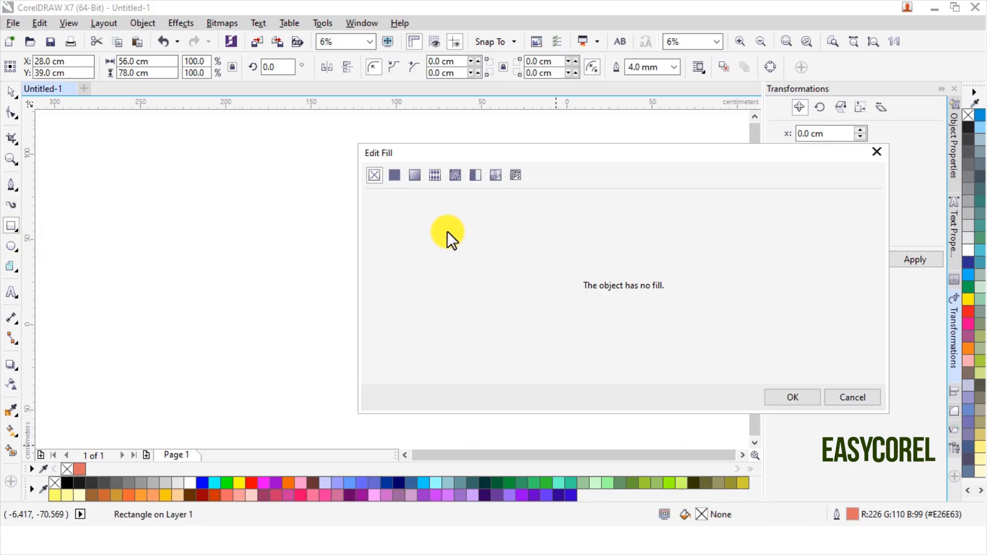
left_click(394, 175)
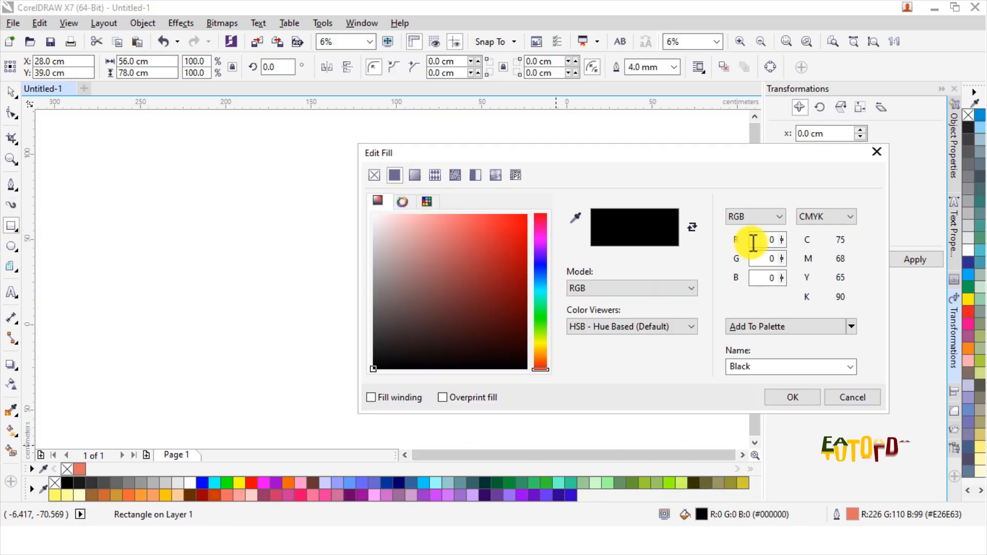
double_click(773, 240)
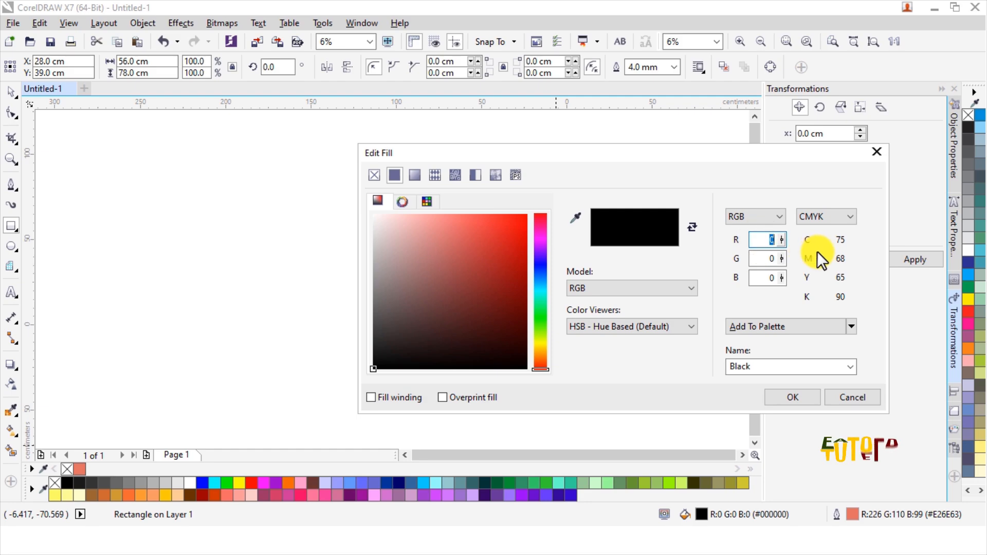
type("147")
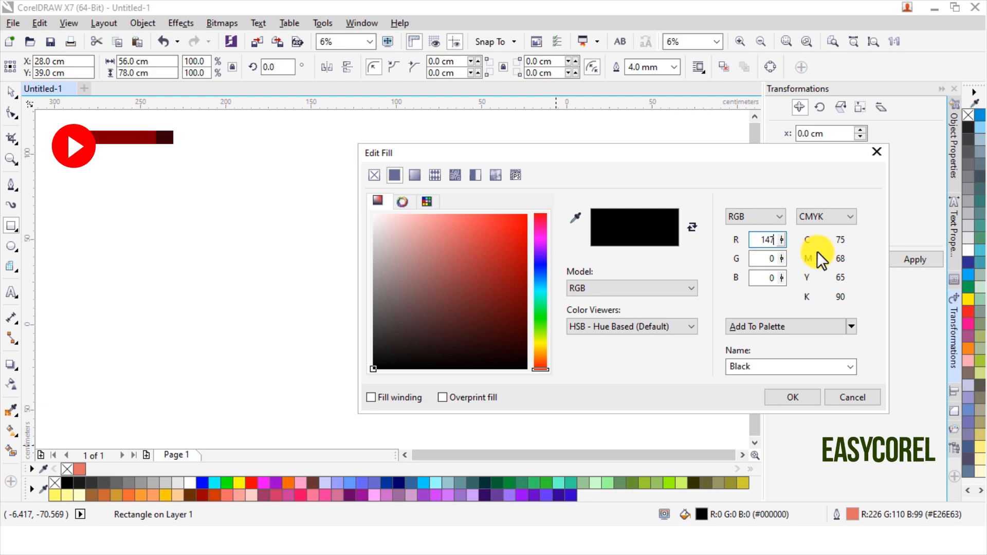
key("Tab")
type("37")
key("Tab")
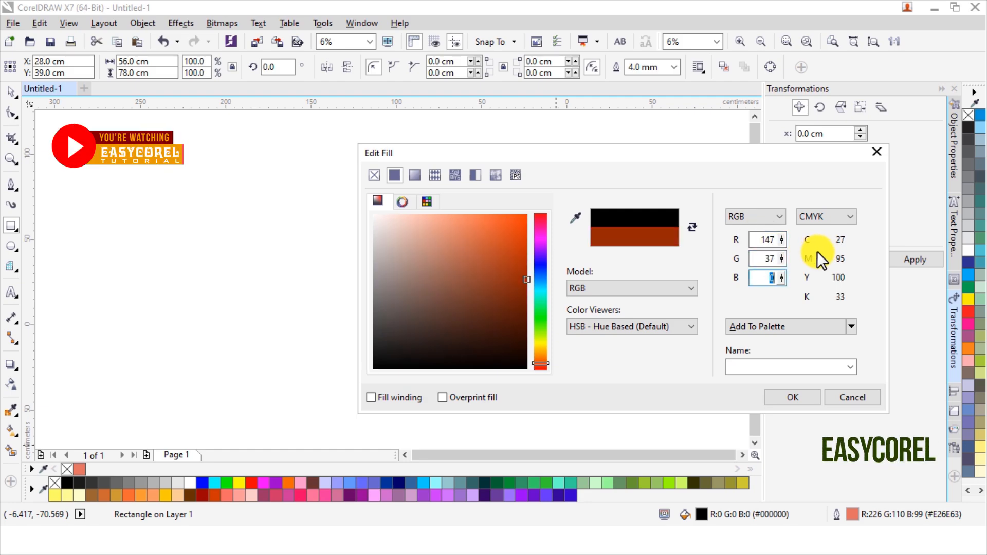
type("41")
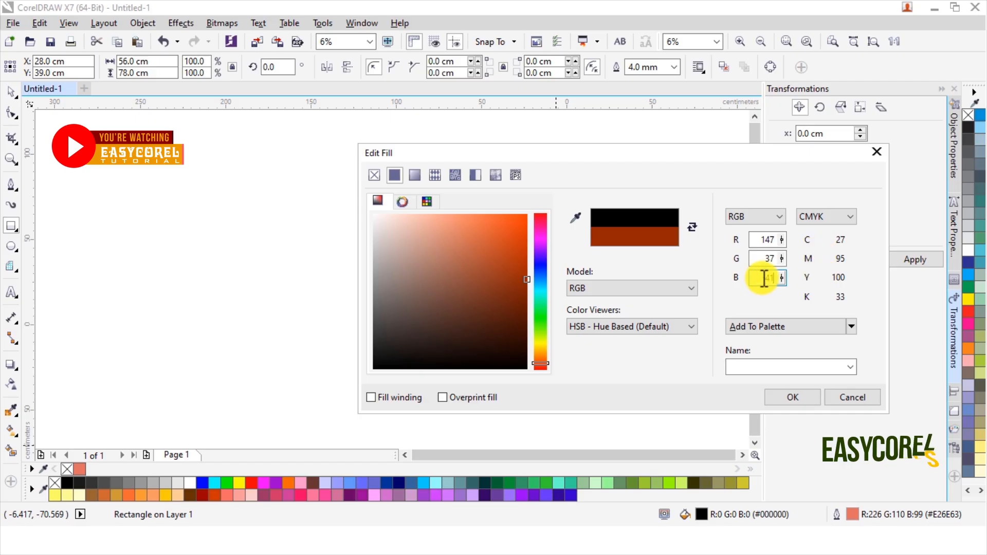
left_click(764, 259)
left_click(784, 397)
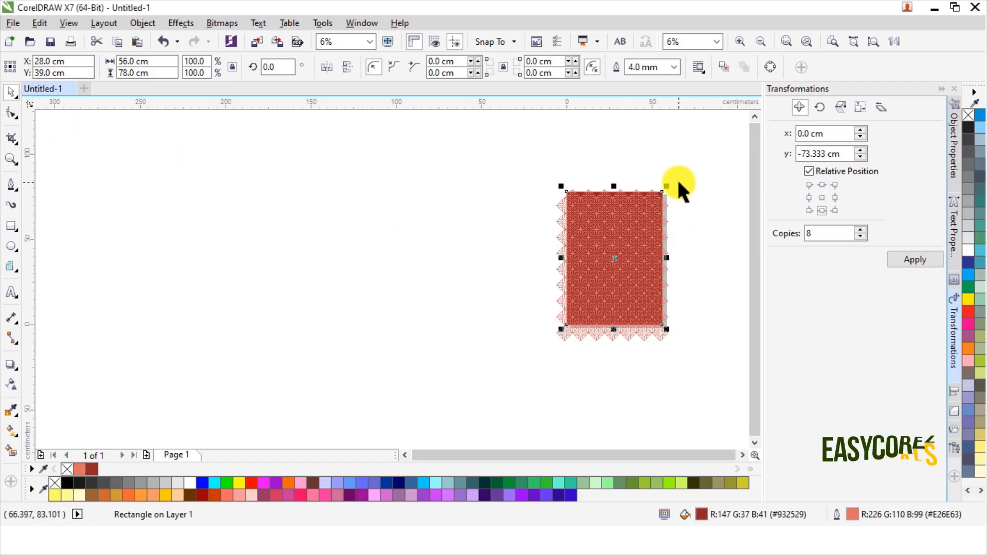
Move the grouped pattern up and slightly right so its center is at about X 28.0 cm, Y 38.9 cm over the rectangle.
scroll(674, 178, "up", 2)
left_click(626, 267)
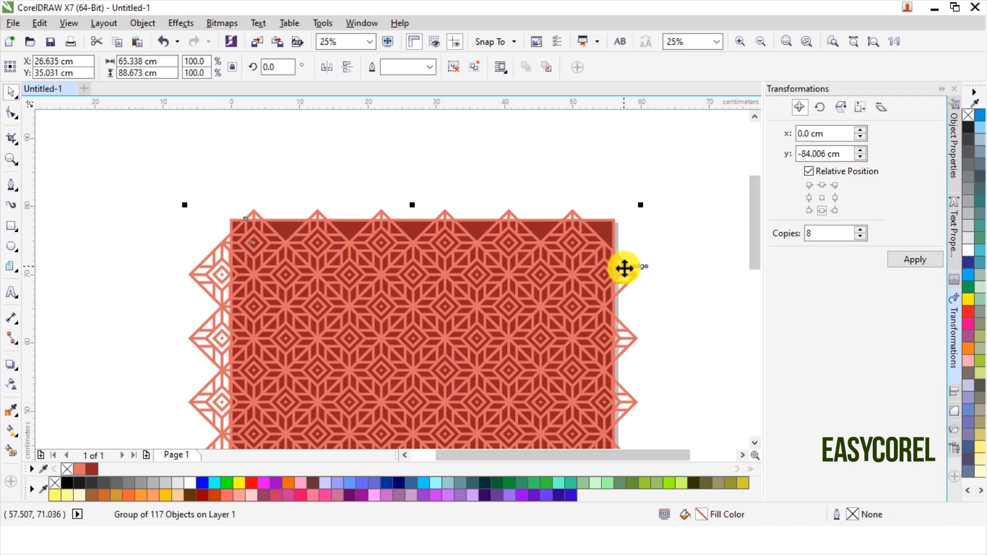
left_click_drag(604, 247, 609, 221)
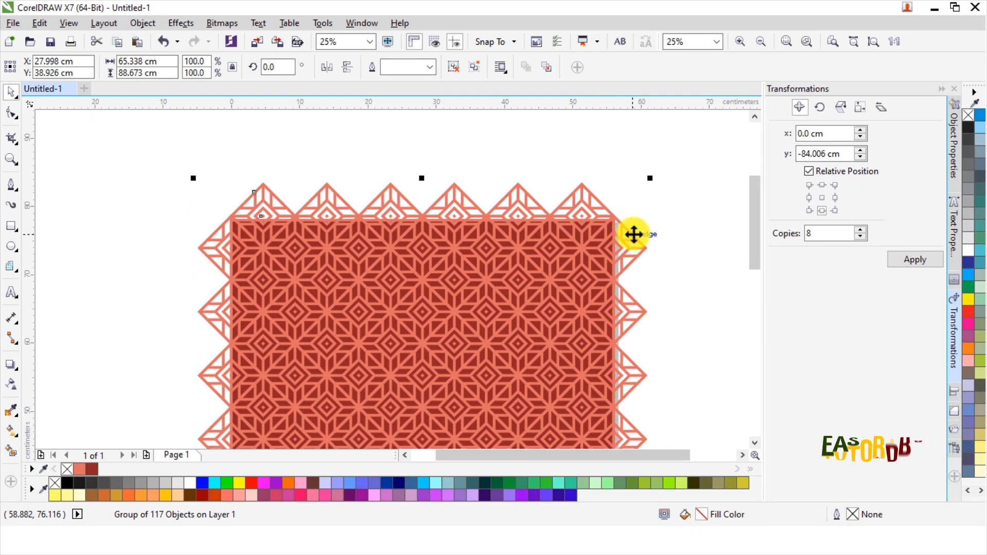
Send the grouped pattern to the back of the layer and PowerClip it inside the dark red rectangle.
left_click(547, 68)
right_click(644, 255)
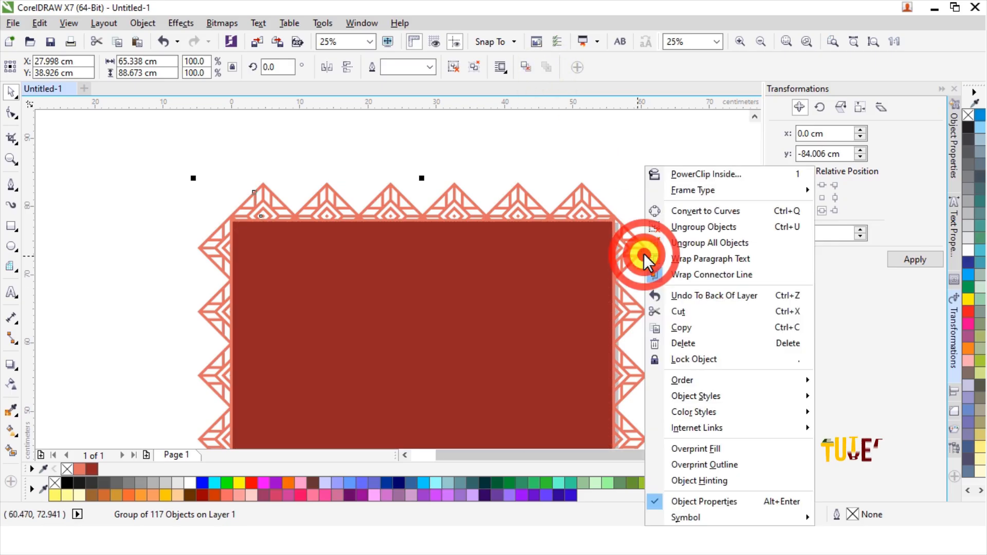
left_click(684, 175)
left_click(570, 260)
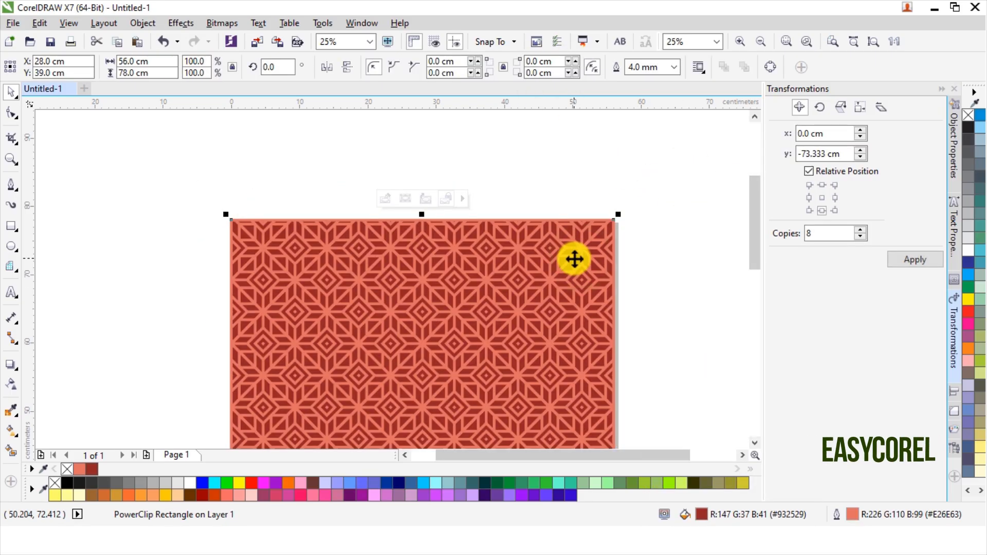
Remove the outline from the PowerClip rectangle and collapse the Transformations docker.
right_click(66, 469)
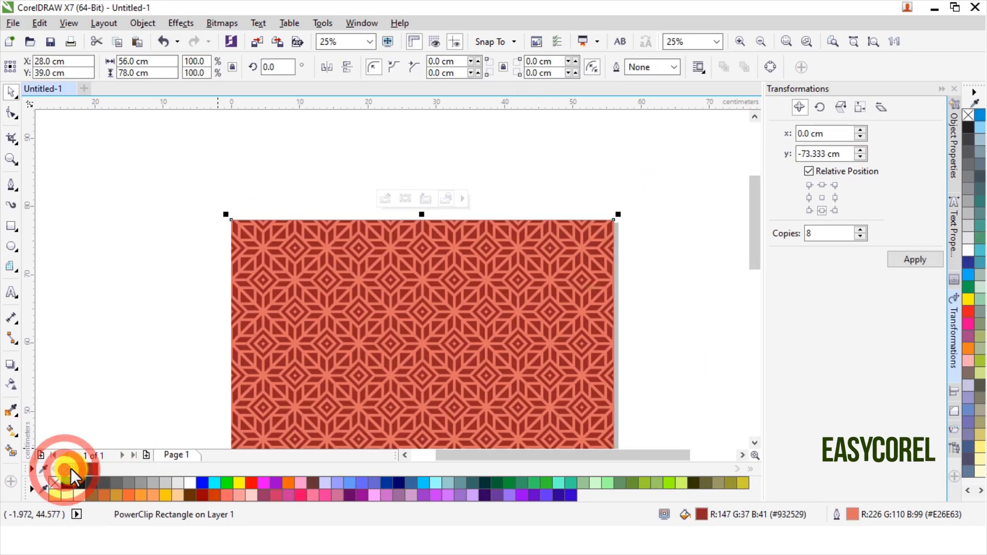
left_click(850, 38)
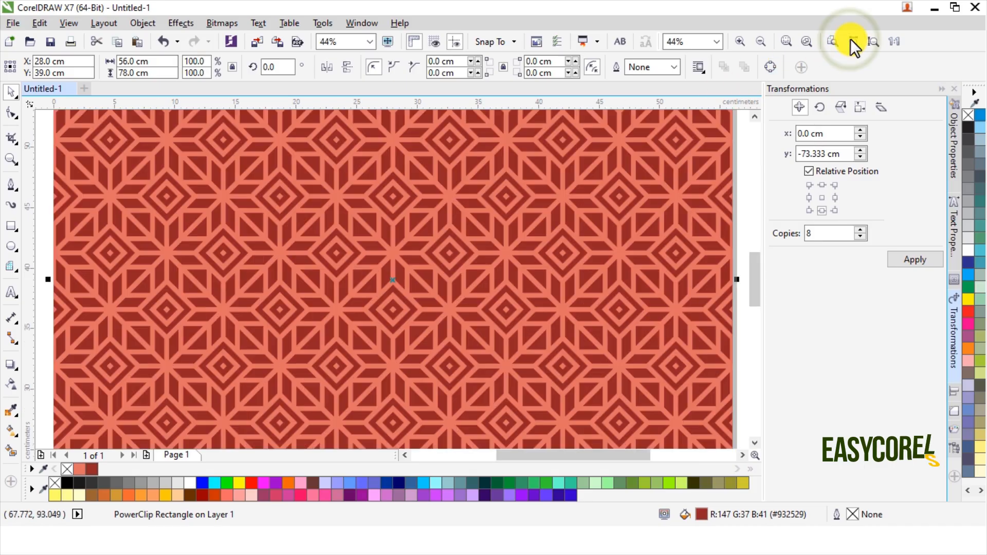
left_click(942, 88)
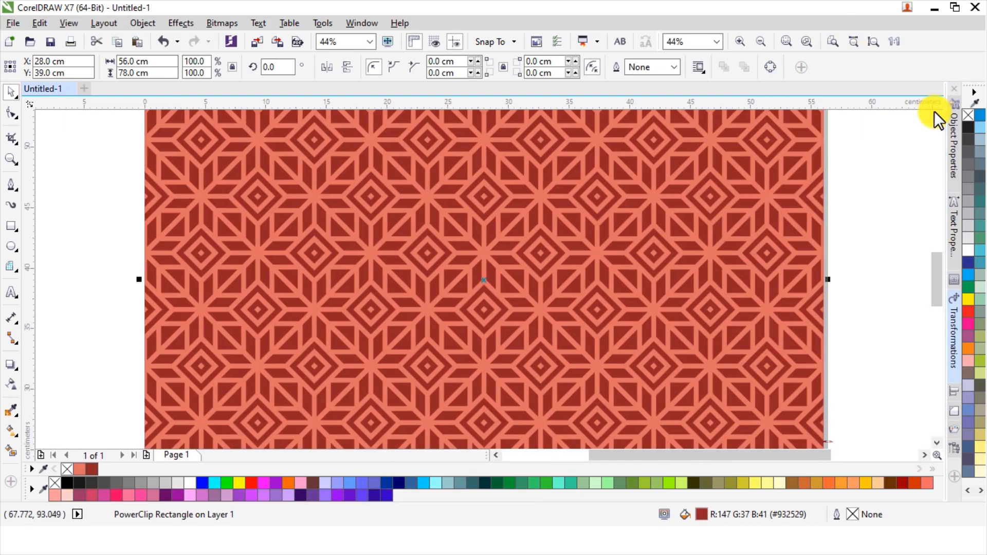